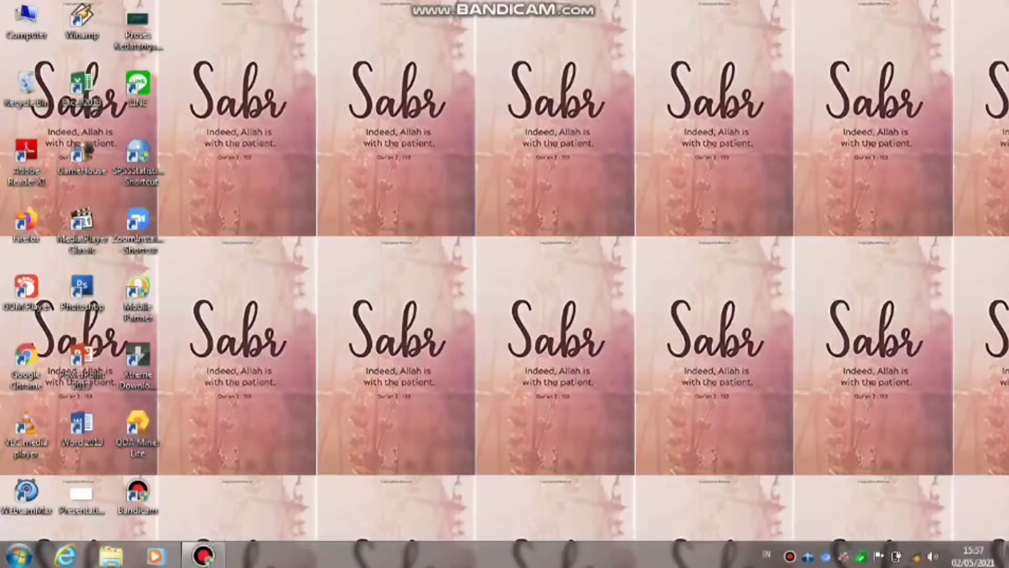
Launch the free edition of QDA Miner Lite and start a new project from a list of documents
double_click(139, 431)
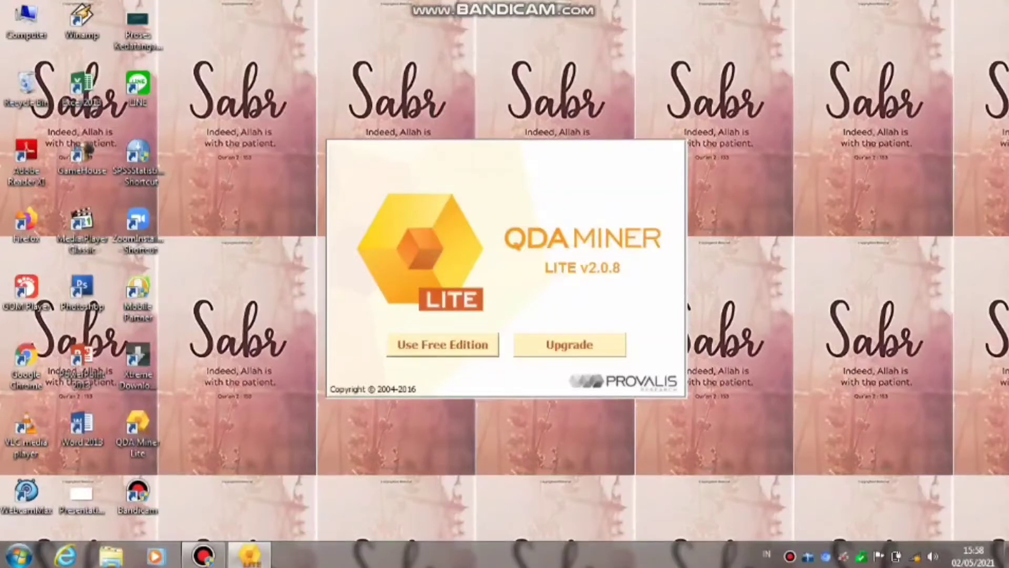
left_click(442, 345)
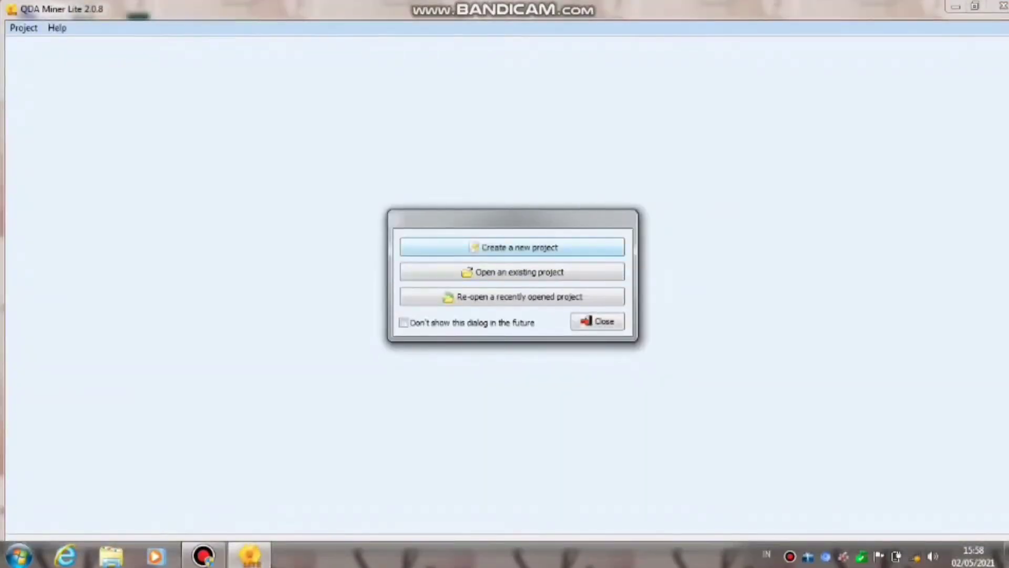
left_click(512, 247)
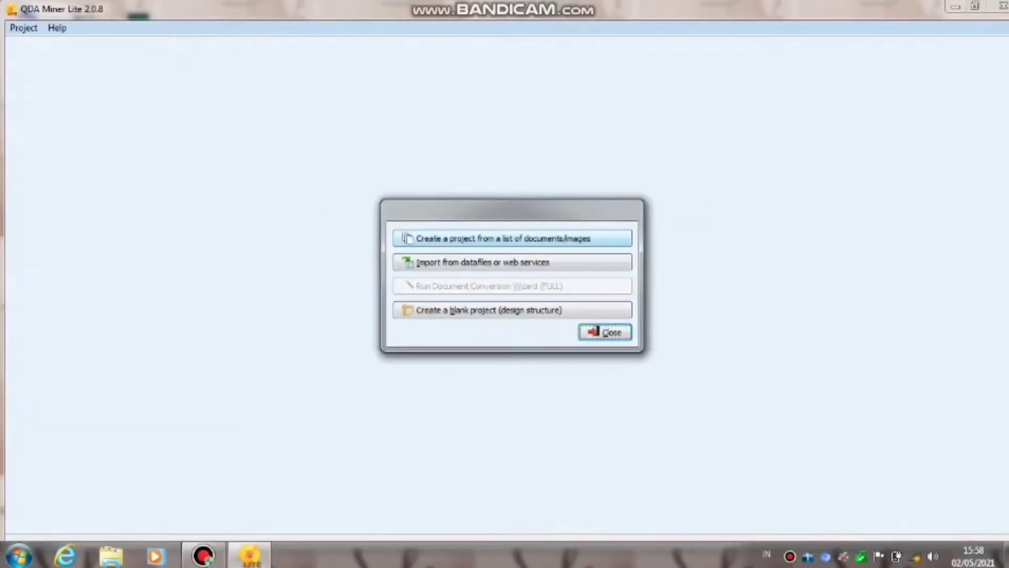
key("Tab")
key("Return")
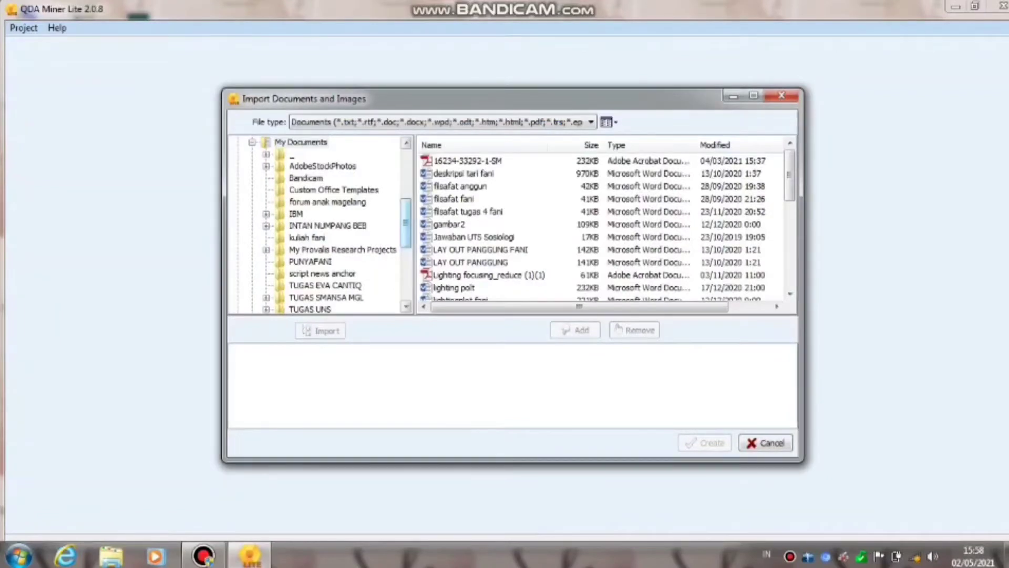
Add "Transkrip 1 Soal UTS APKK 2021.pdf" from TUGAS UNS\SEMESTER 4\APKK\fix to the documents for import
left_click_drag(405, 223, 406, 263)
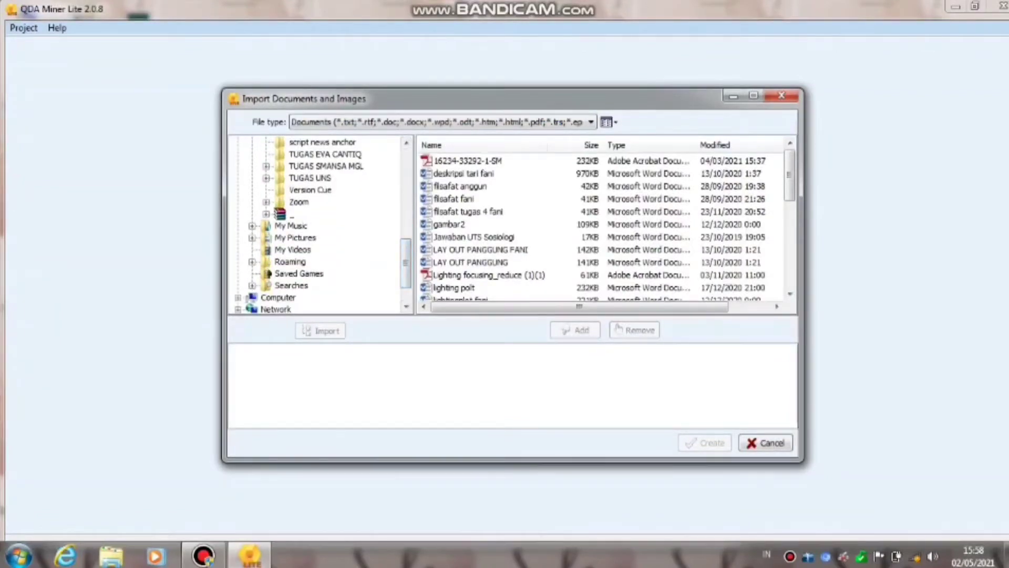
double_click(309, 178)
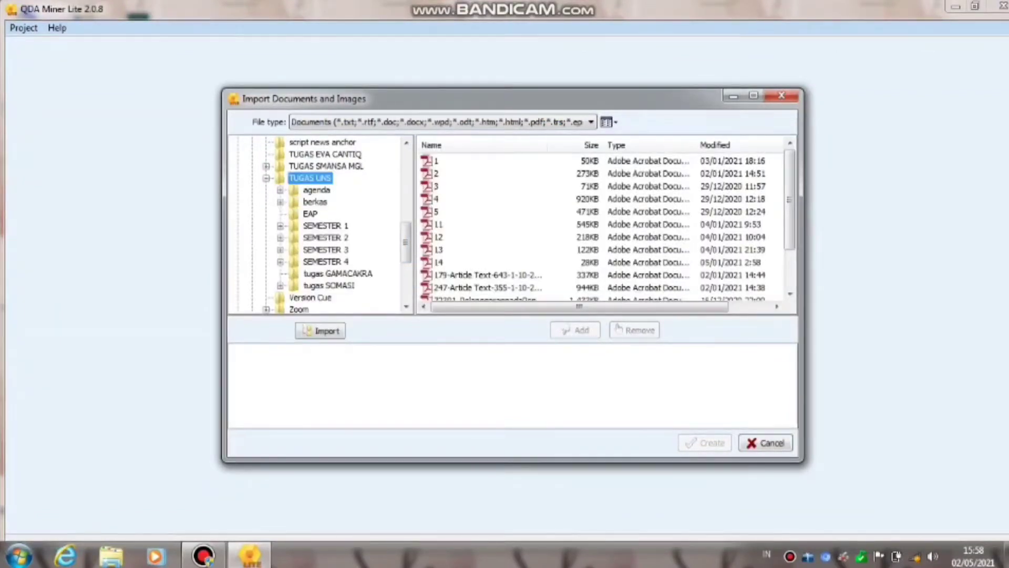
double_click(325, 261)
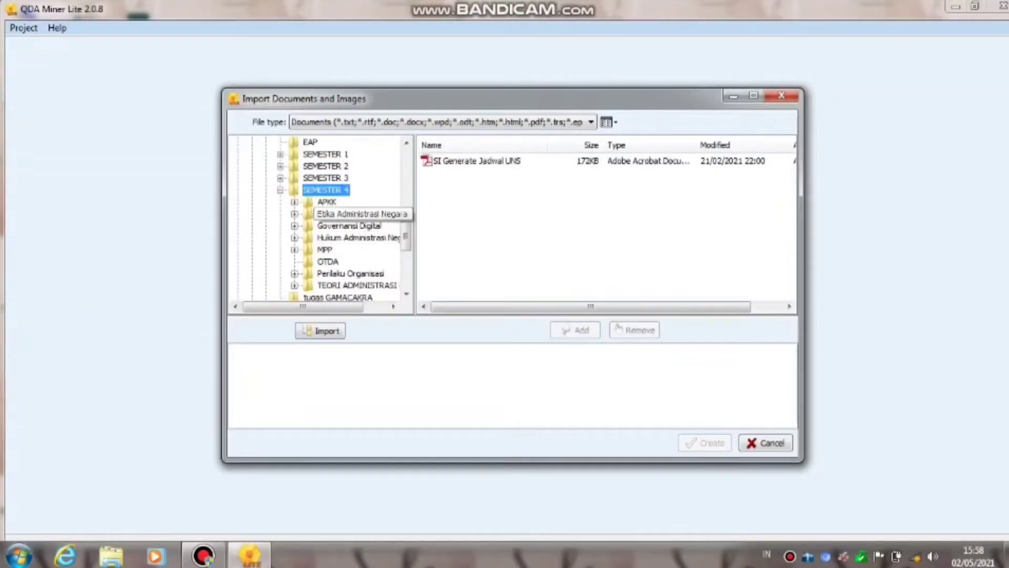
left_click(327, 202)
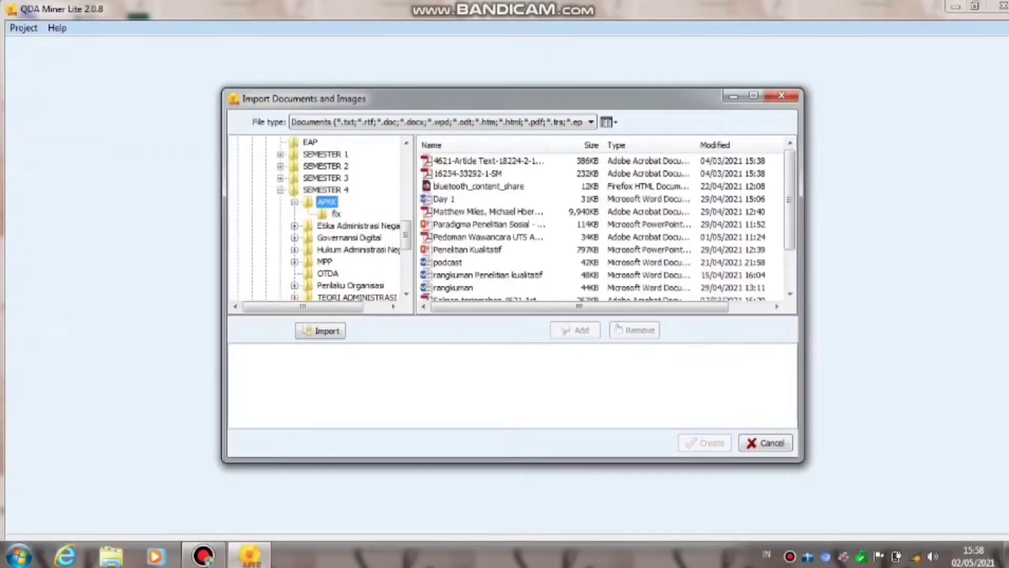
left_click(336, 213)
left_click(486, 174)
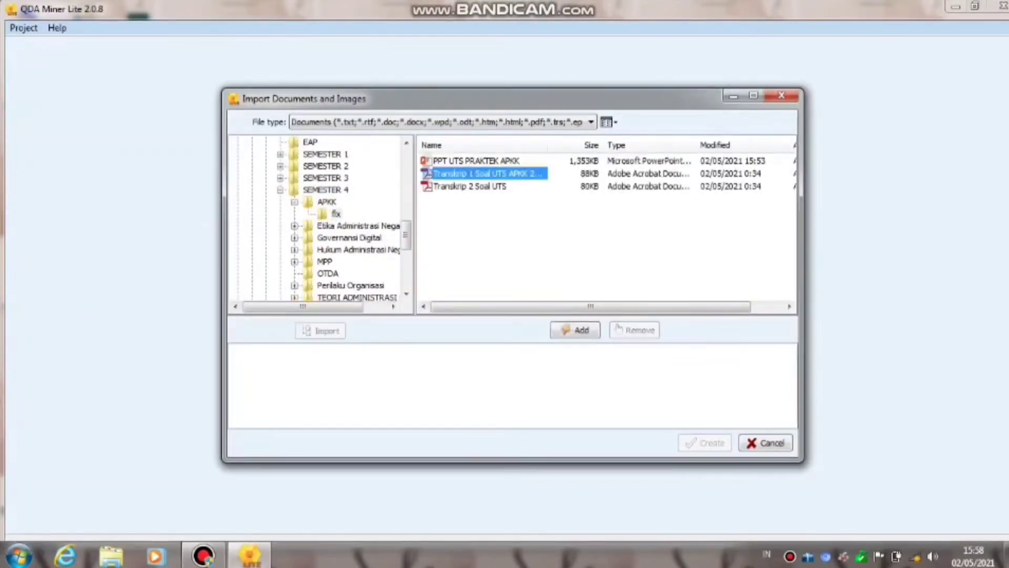
left_click(575, 330)
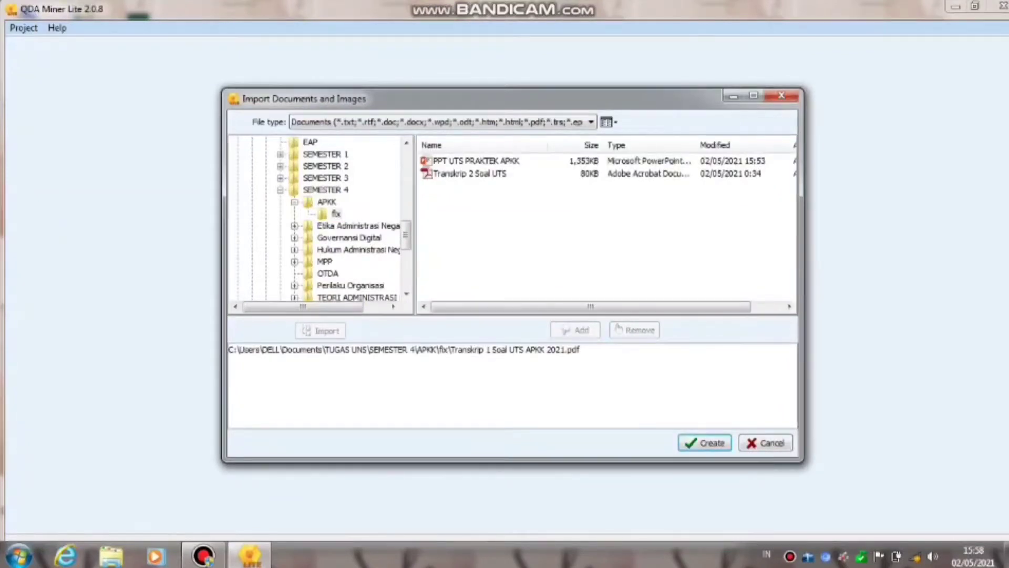
Create the project with the default importation options, saving it as "transkrip 1.qdp" over the existing file
left_click(705, 442)
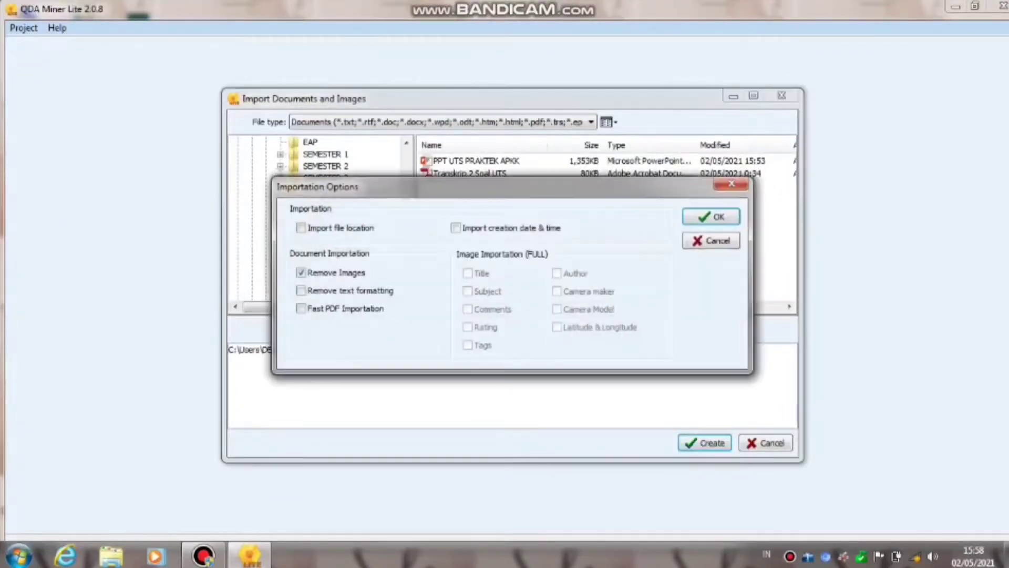
key("Return")
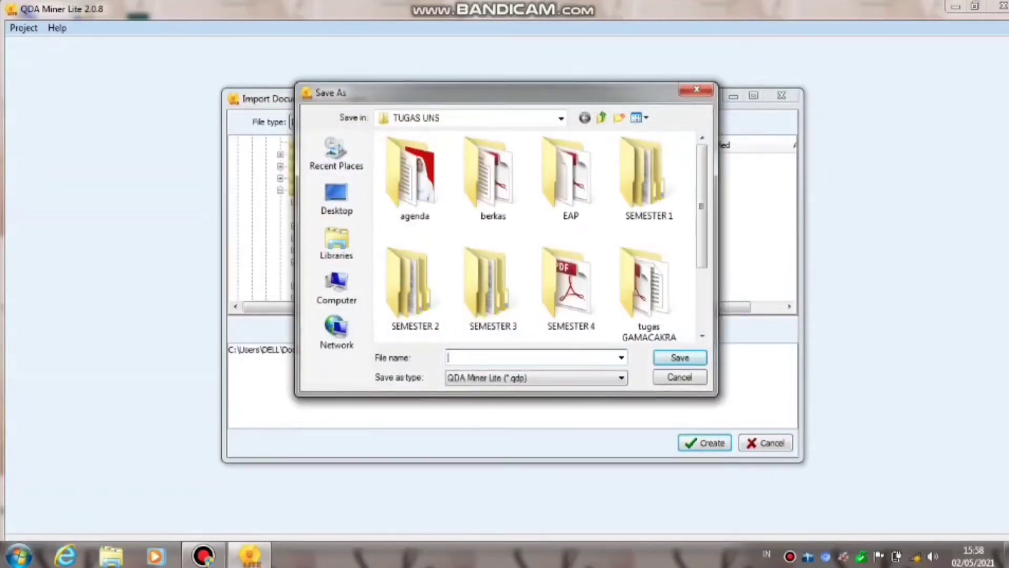
type("t")
key("Down")
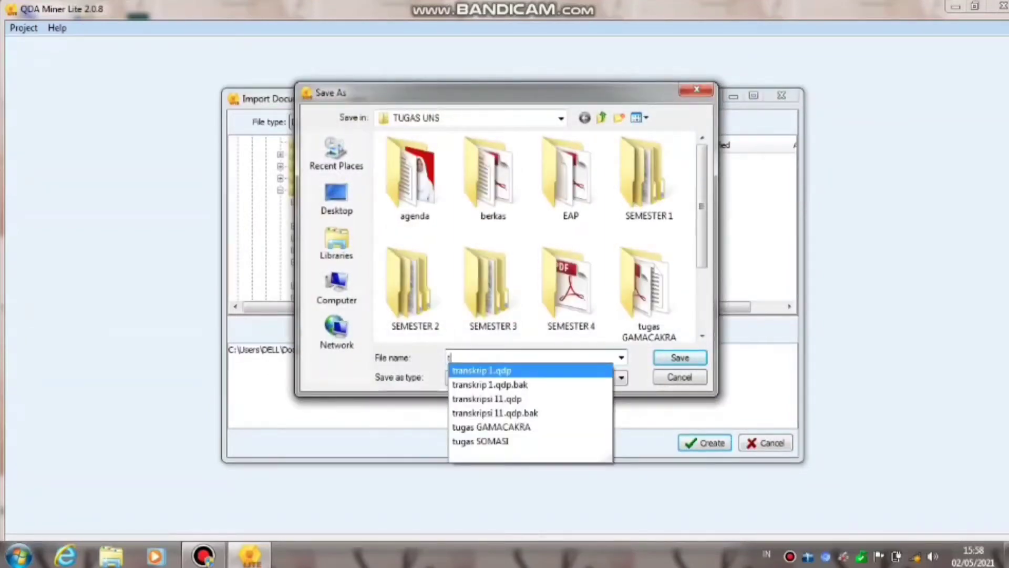
key("Return")
key("Return")
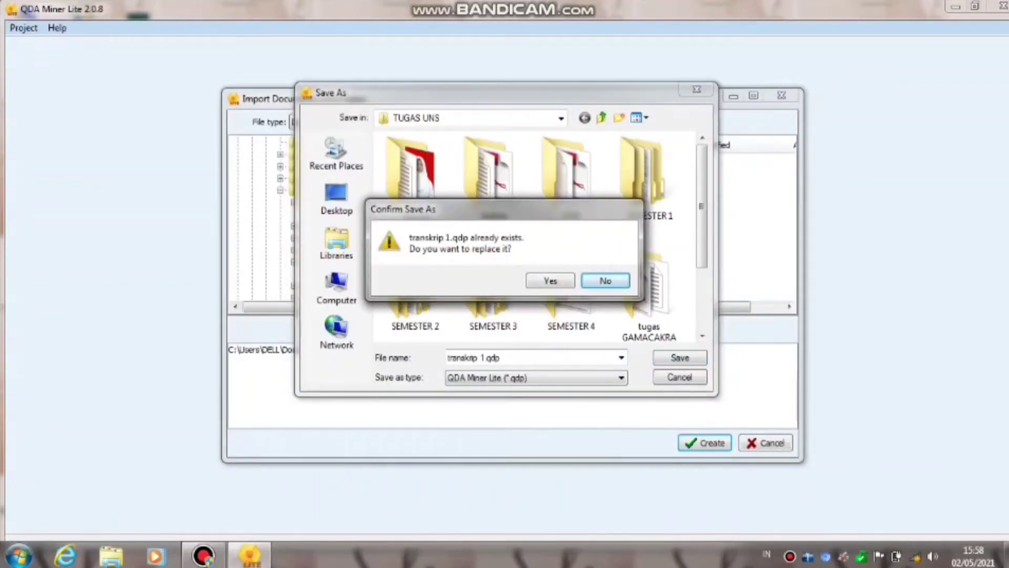
key("y")
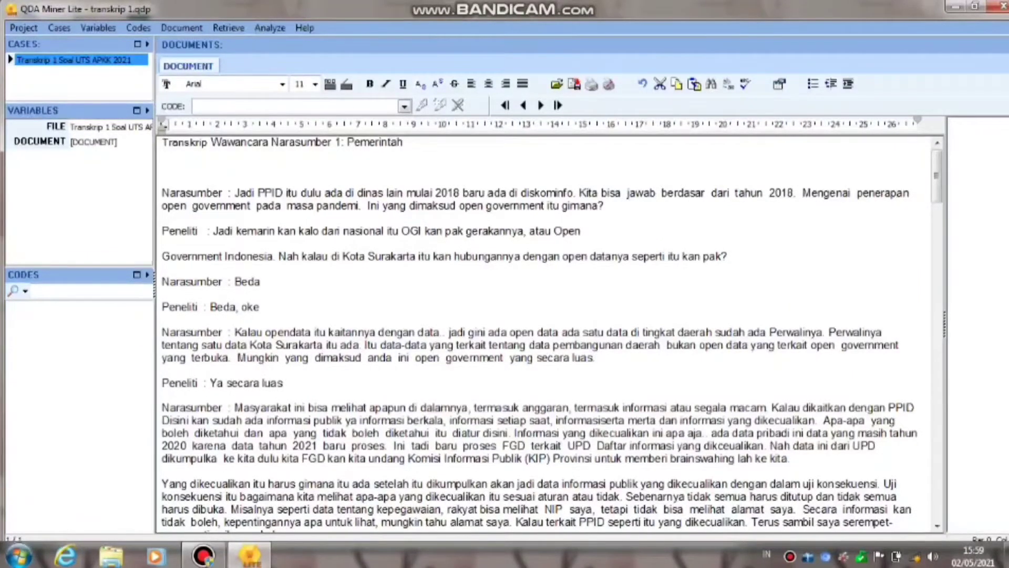
Add a red code "gerakan open goverenment" under the new category "open government di surakarta"
left_click(138, 28)
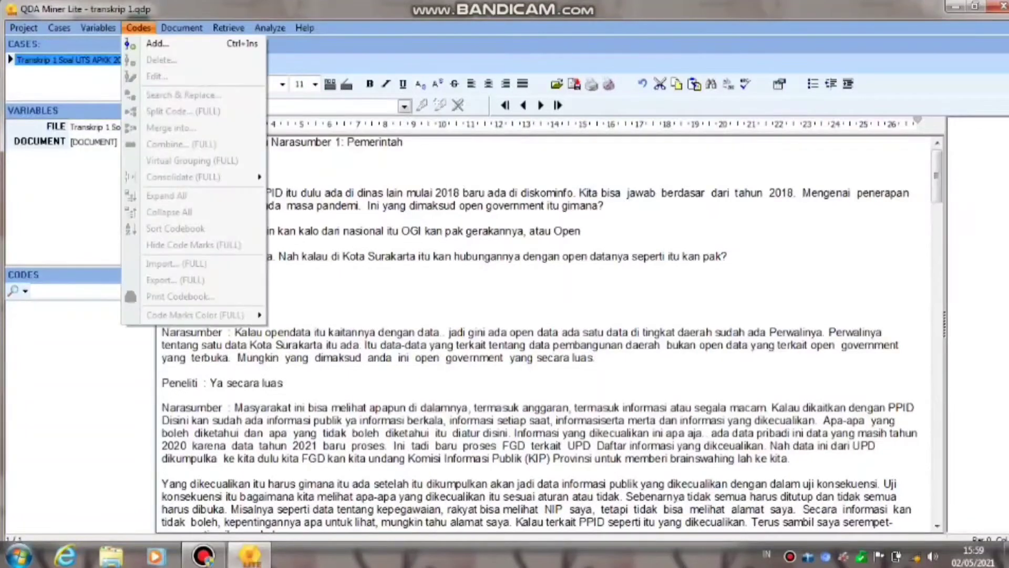
left_click(157, 43)
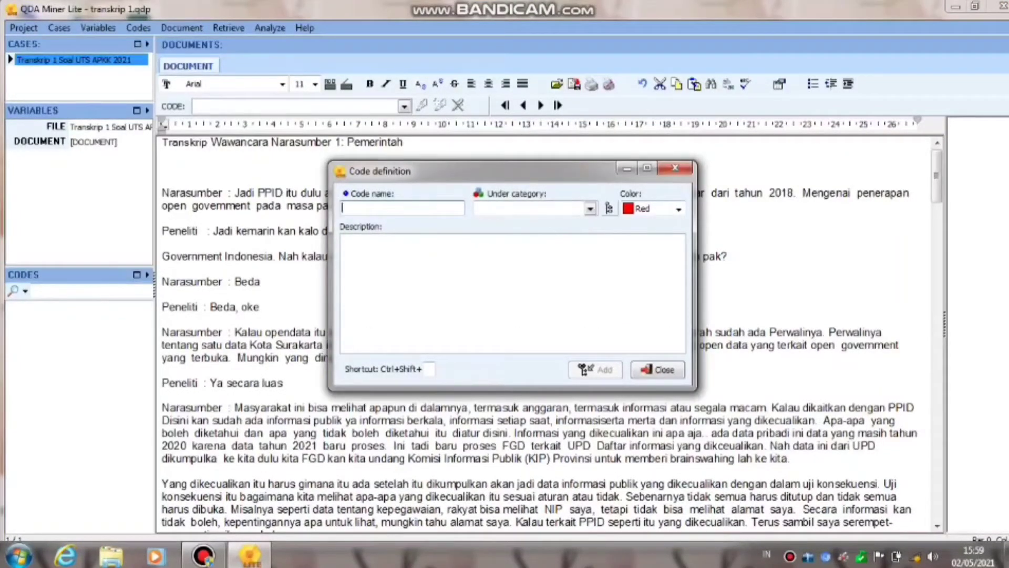
left_click(528, 208)
type("open government di surakarta")
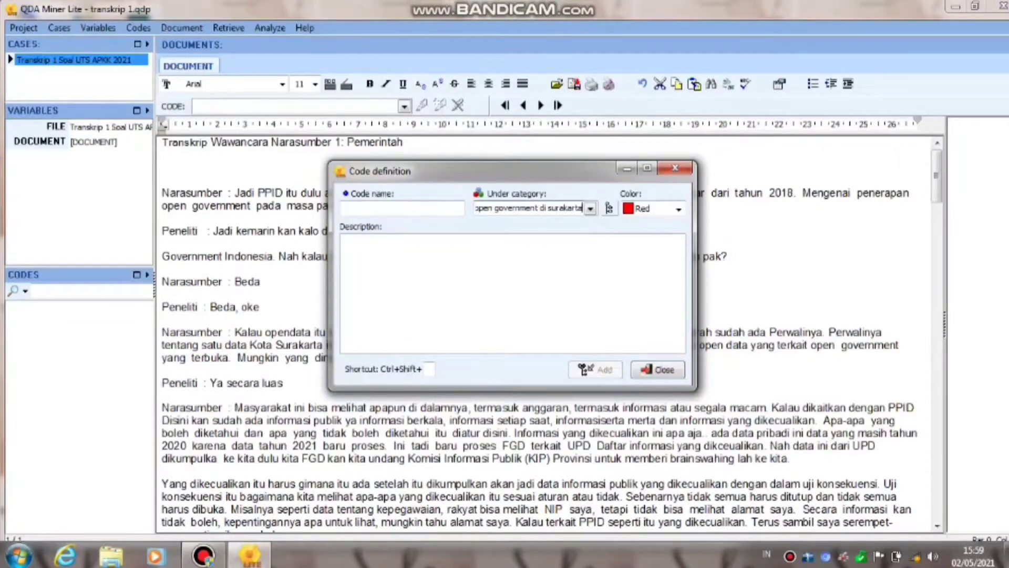
left_click(343, 208)
type("gerakan open")
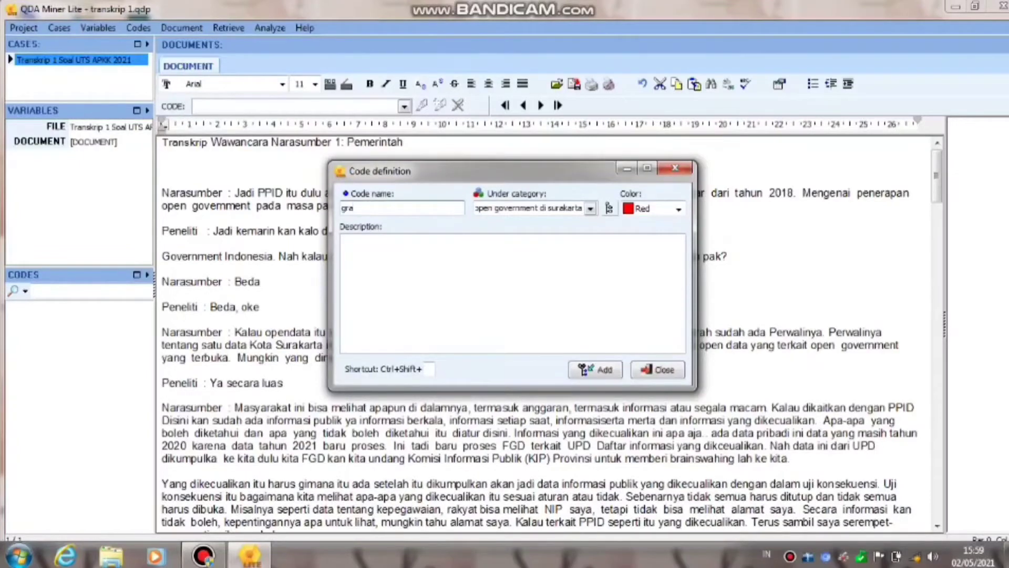
type(" goverenment")
key("Return")
Add the codes "perubahan instansi" and "open data" to the category "open government di surakarta"
type("perubahan instansi")
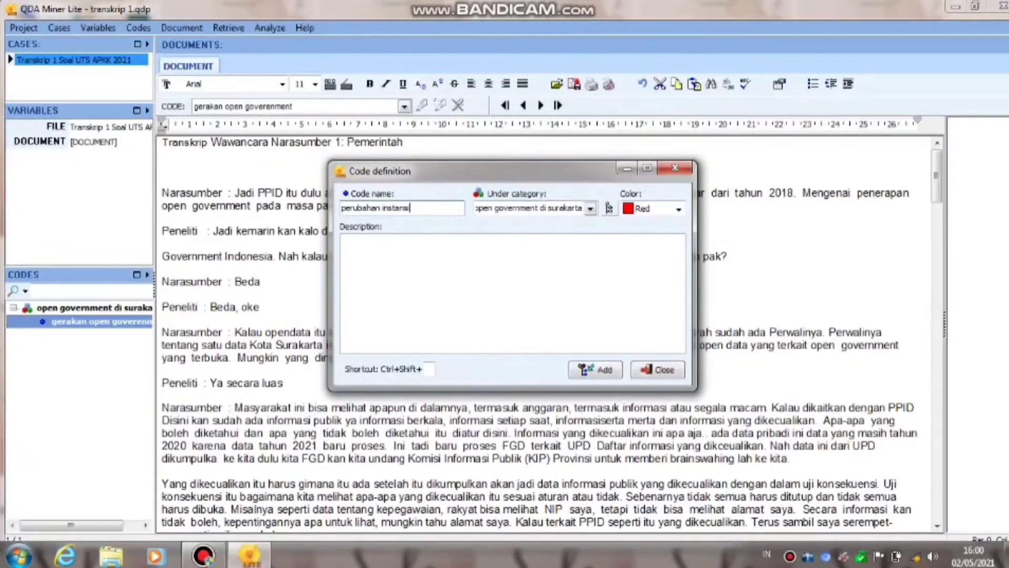
key("Return")
type("open data")
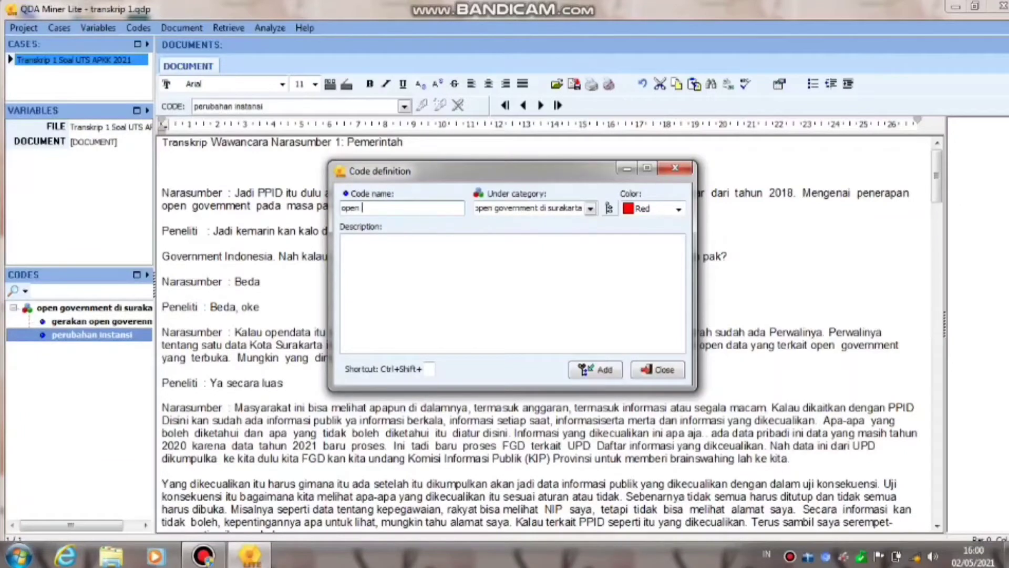
key("Return")
Add a Silver code "gerakan di masa pandei" under the new category "open government pada masa pandemi"
left_click(590, 208)
left_click(531, 223)
type("open government pada masa ppa")
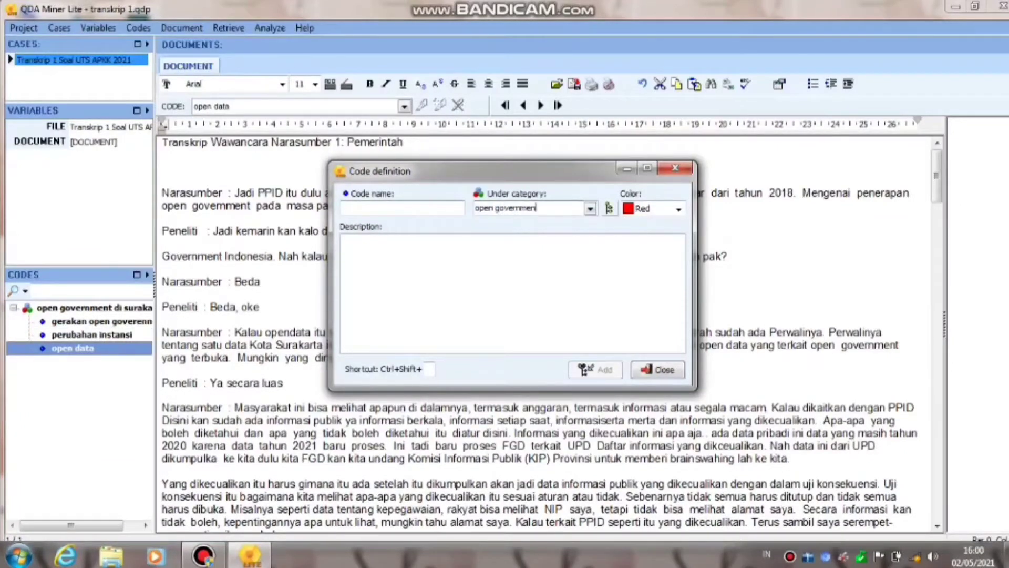
key("BackSpace")
key("BackSpace")
type("andemi")
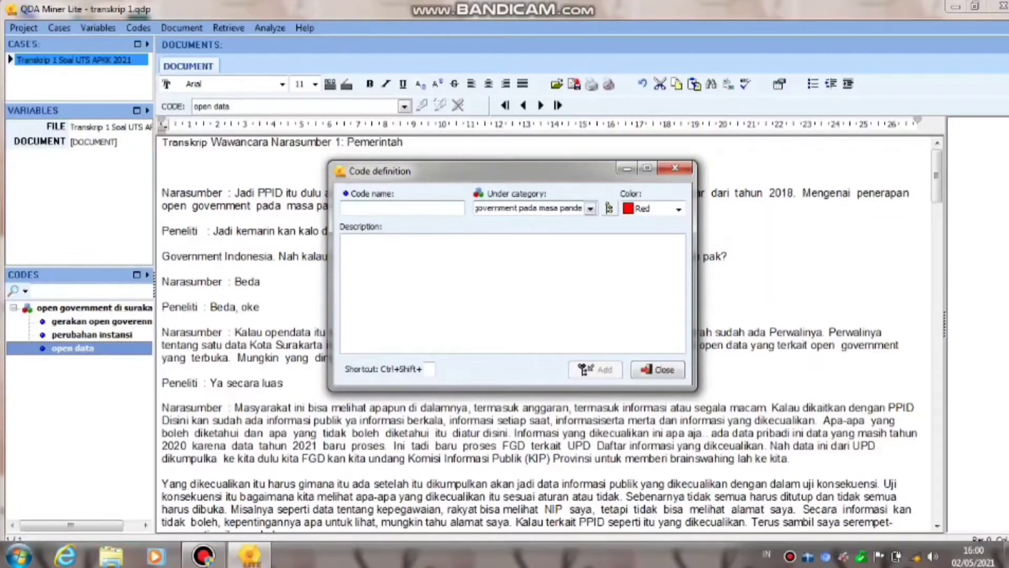
key("shift+Tab")
type("gerakan di masa pandei")
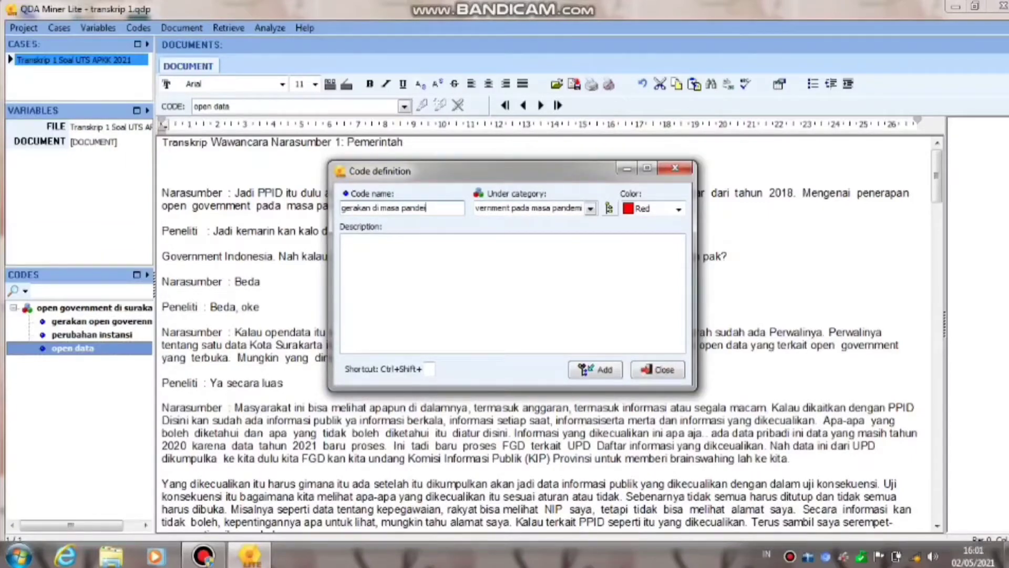
left_click(678, 209)
left_click(652, 318)
key("Return")
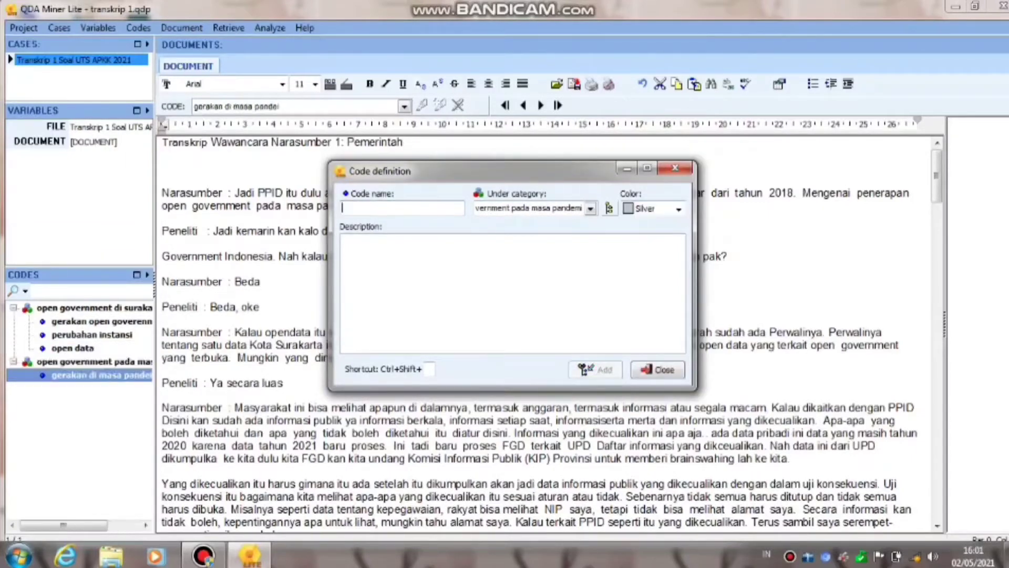
Add the code "permohonan informasi" to the pandemic category and close the code definition
type("permohonan informasi")
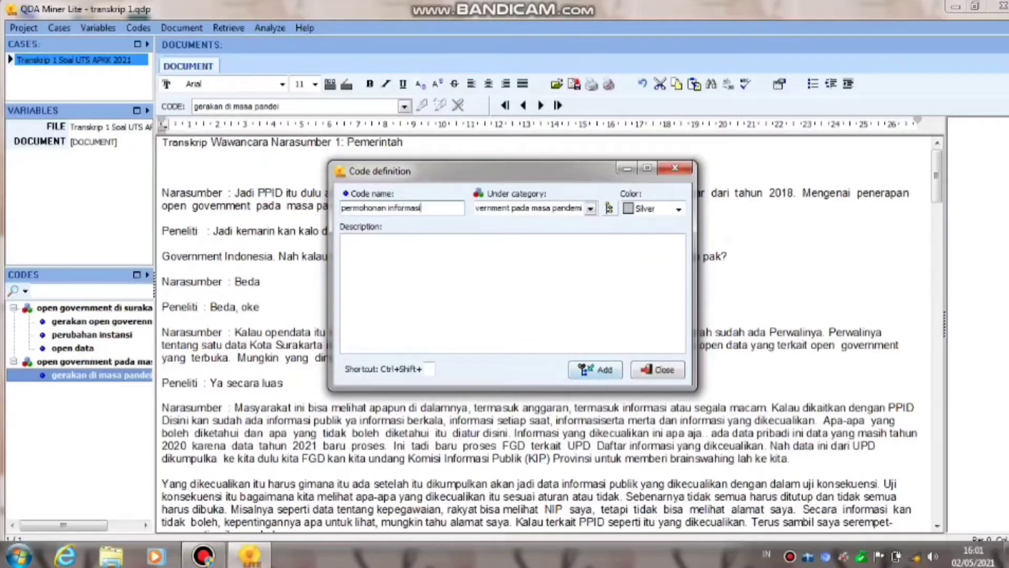
key("Return")
key("Escape")
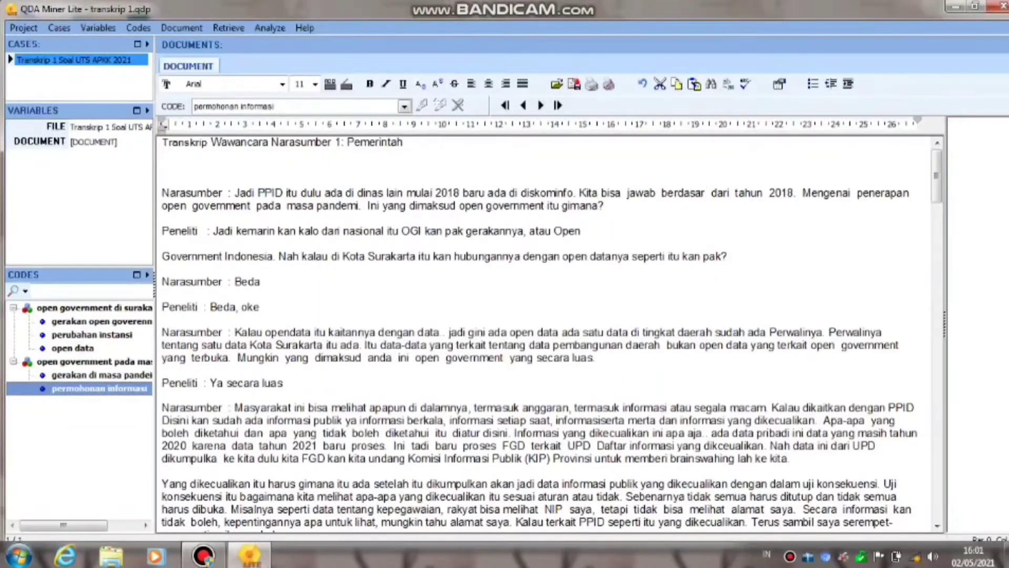
Code the passage "PPID itu dulu ada di dinas lain mulai 2018 baru ada di diskominfo" as "perubahan instansi"
left_click_drag(258, 192, 572, 194)
right_click(560, 196)
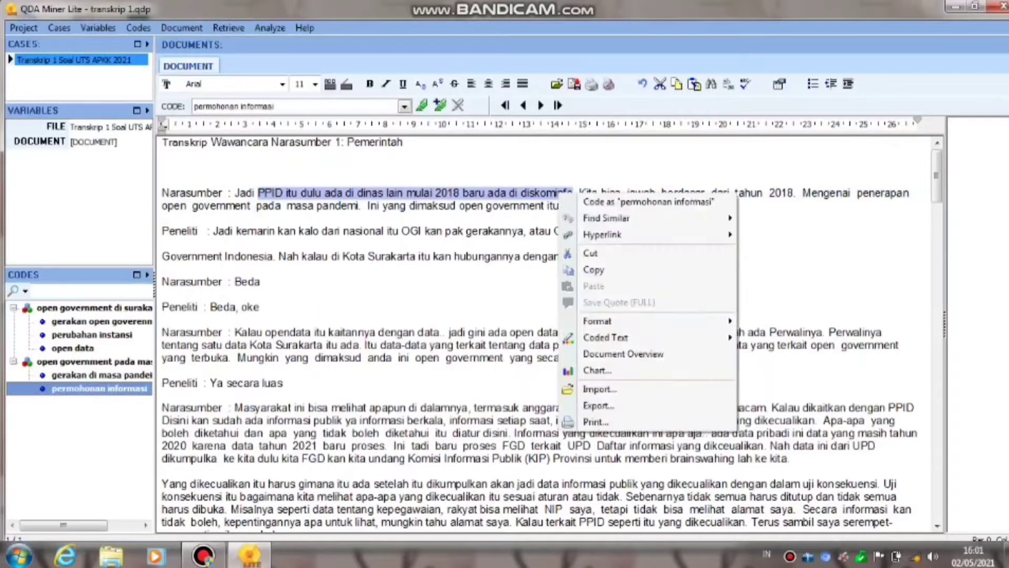
mouse_move(683, 338)
left_click(778, 352)
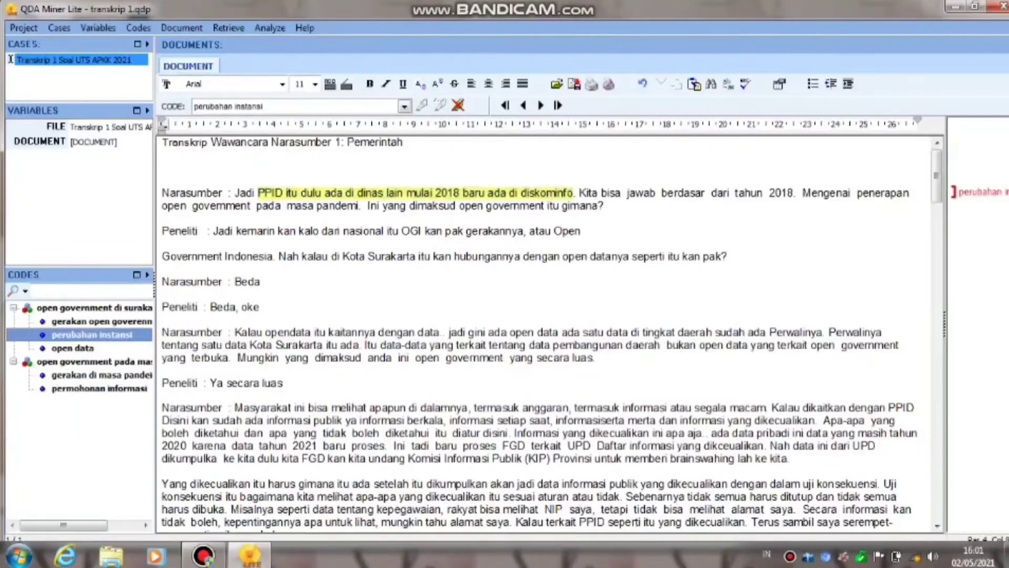
Code the Narasumber answer from "Kalau opendata itu kaitannya dengan data" to "secara luas" as "open data"
left_click_drag(234, 332, 594, 358)
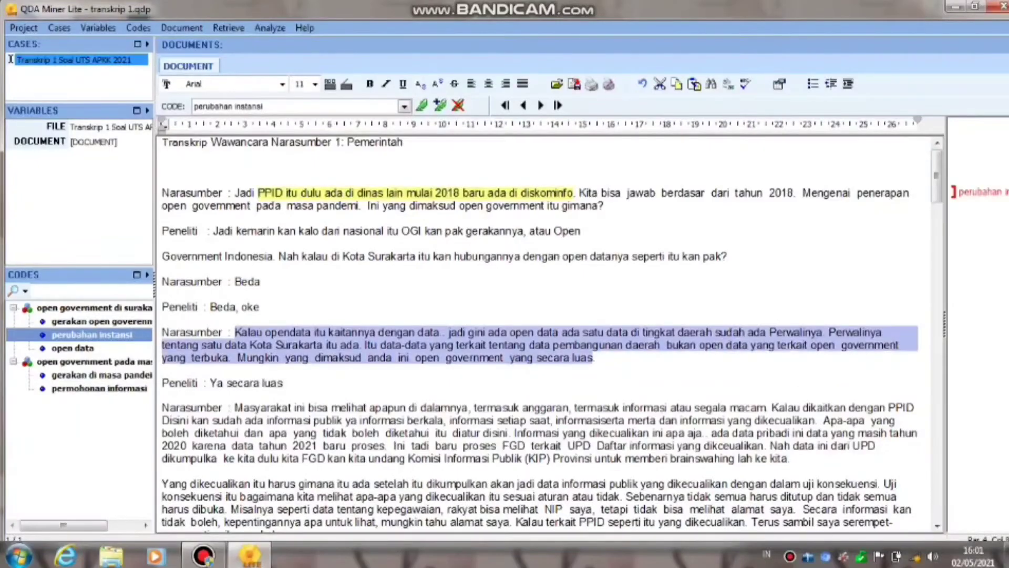
left_click(72, 348)
left_click(422, 105)
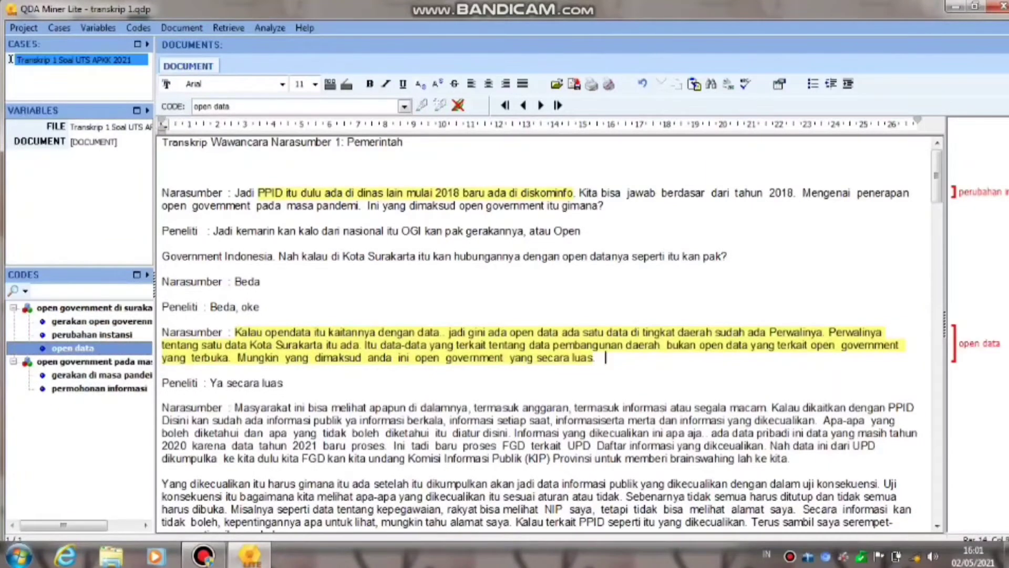
scroll(10, 59, "down", 2)
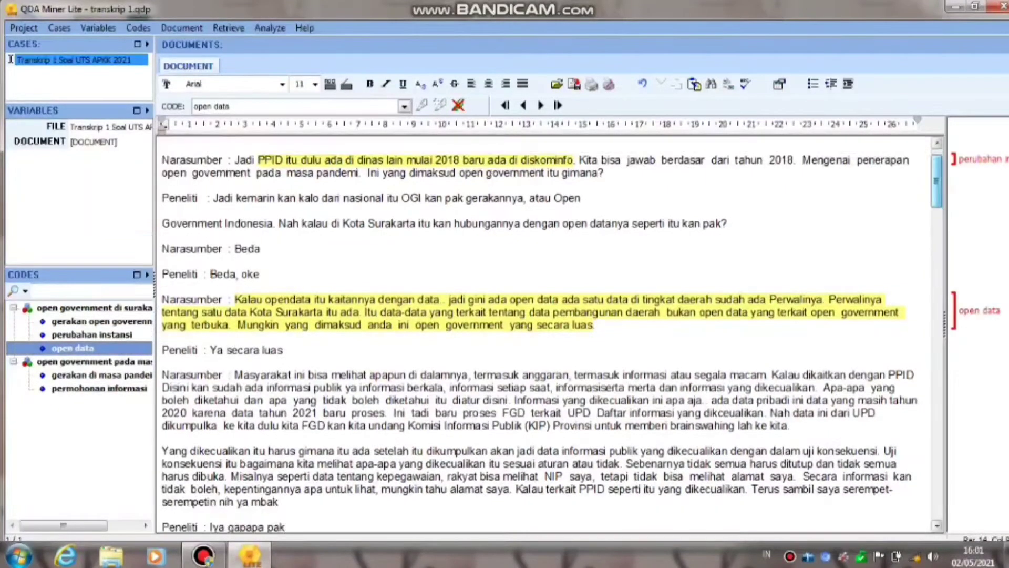
scroll(11, 59, "down", 3)
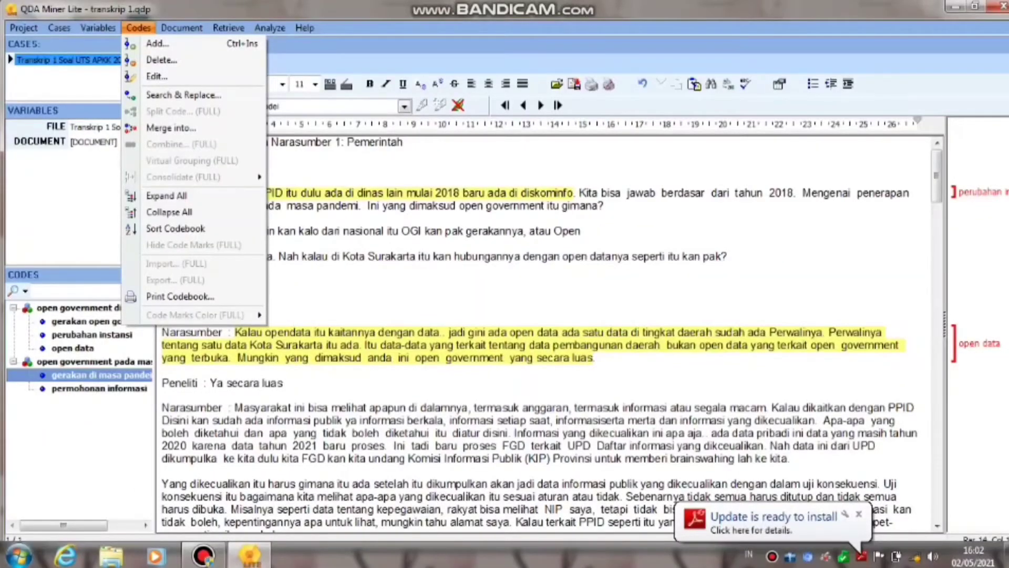
mouse_move(181, 27)
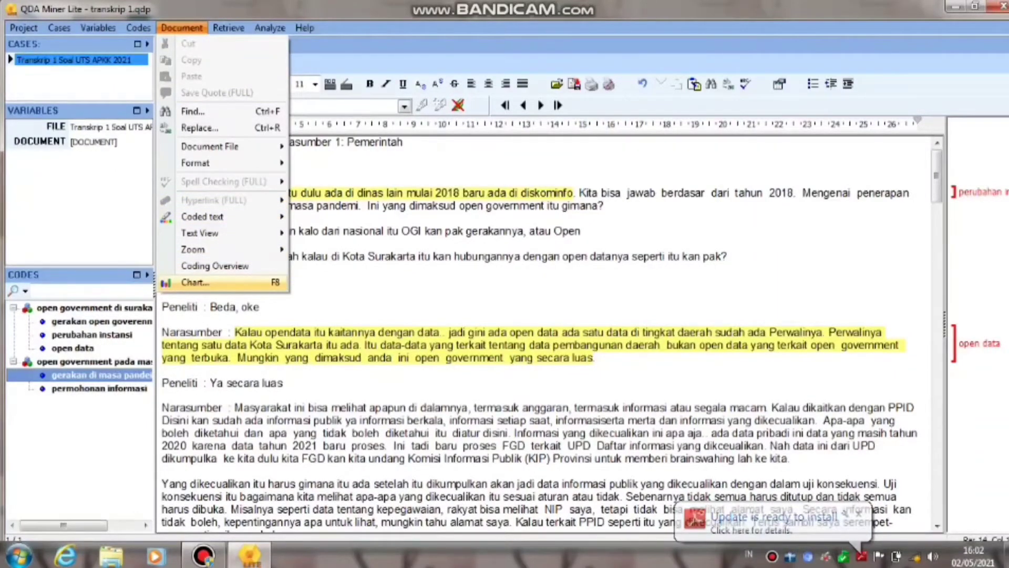
mouse_move(271, 28)
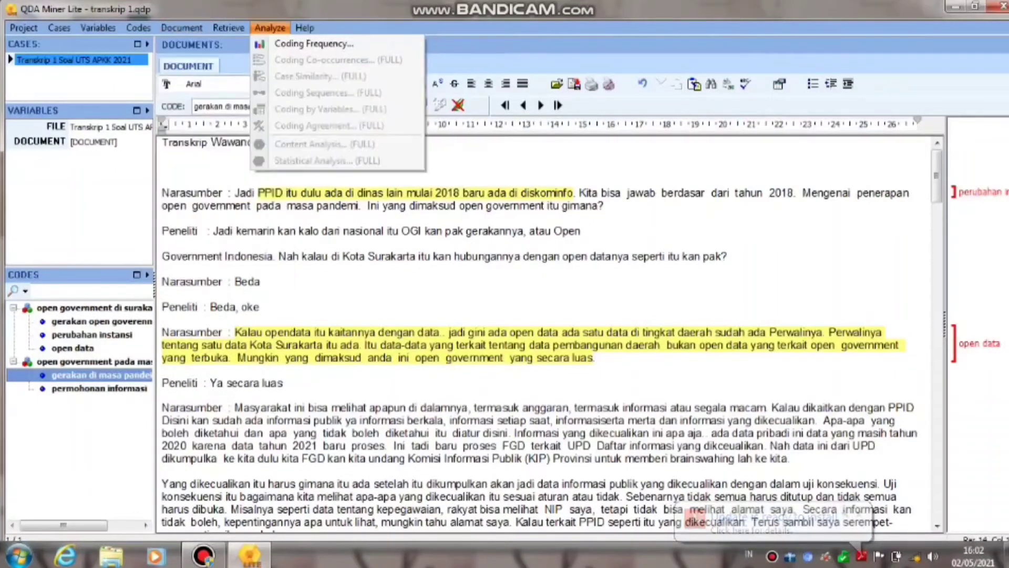
Run a coding frequency search on all codes in the document, view the results as a table, and close it
left_click(314, 43)
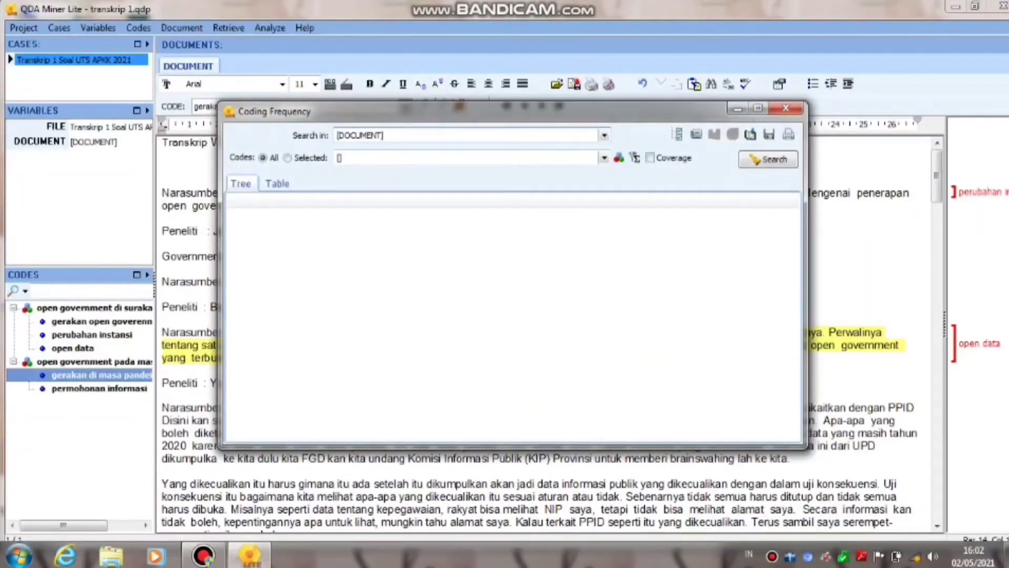
left_click(768, 159)
left_click(277, 183)
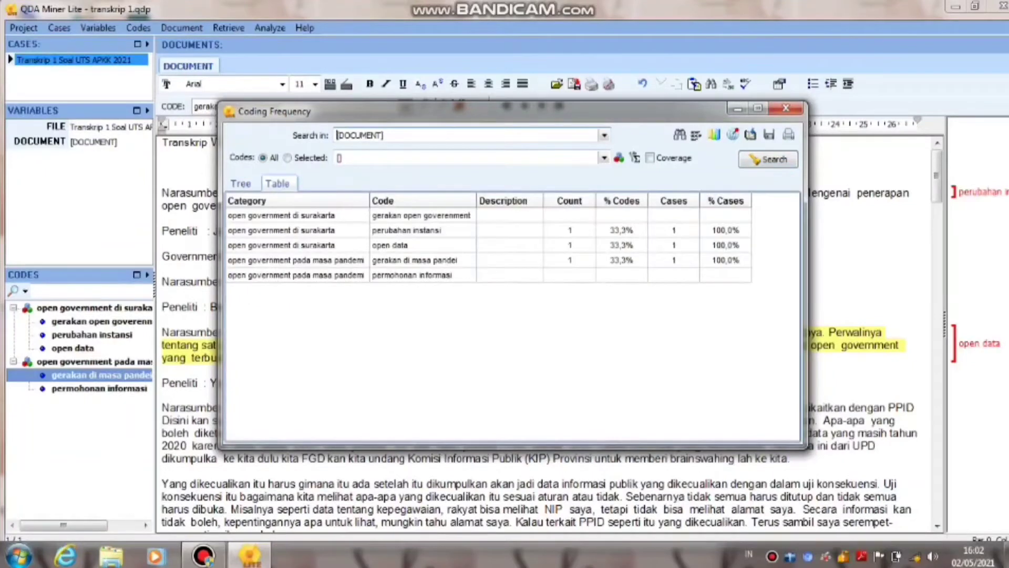
left_click(785, 108)
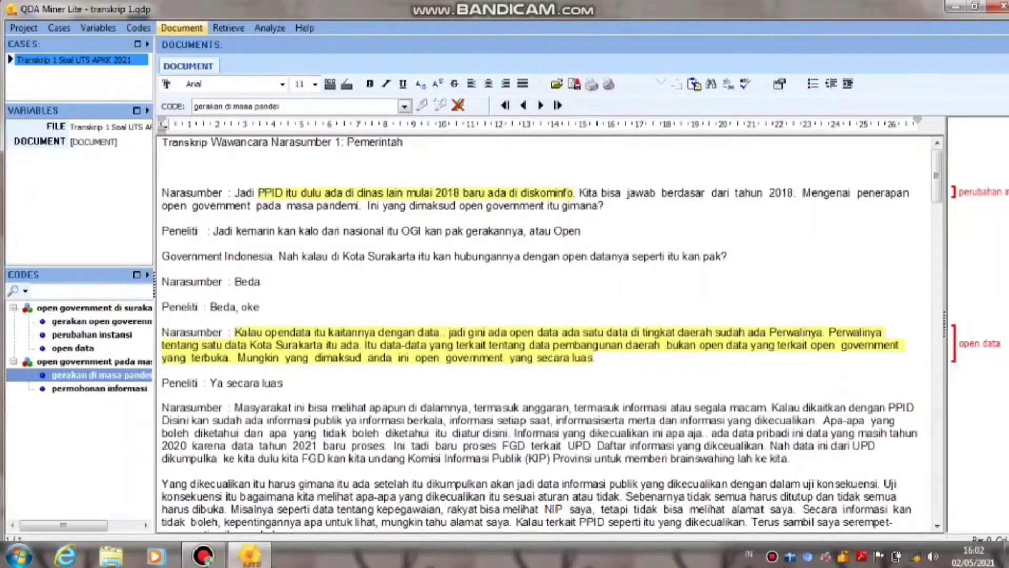
Chart the document's code statistics and view them as a horizontal bar chart, pie chart and word cloud before closing the chart
left_click(181, 27)
key("Down")
key("Down")
key("Return")
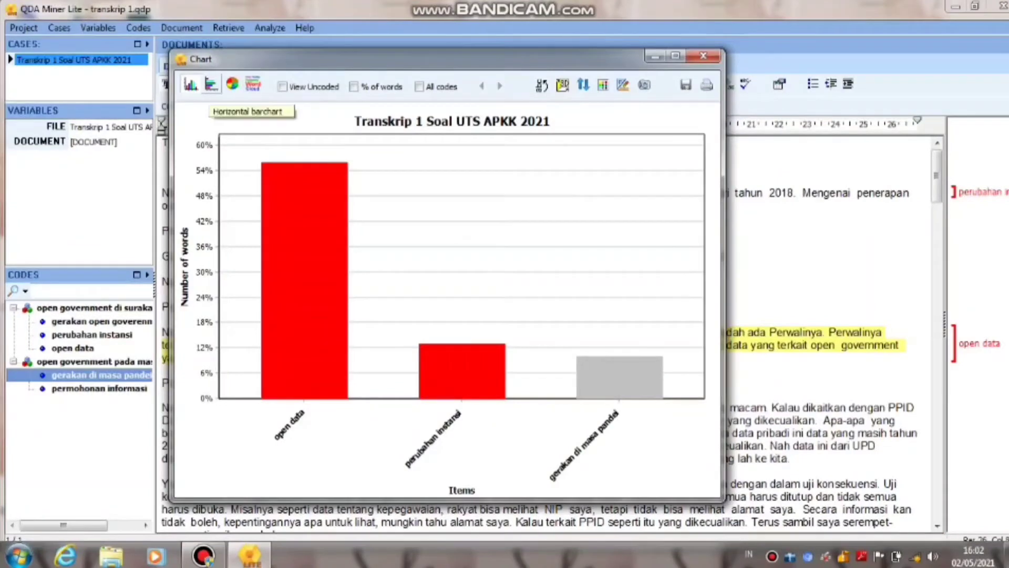
left_click(212, 84)
left_click(232, 84)
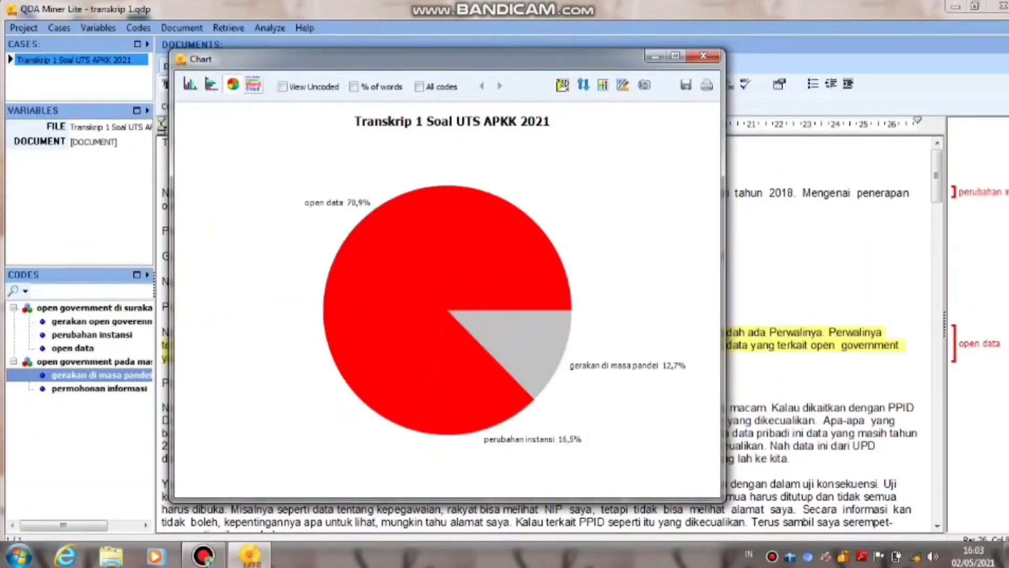
left_click(253, 84)
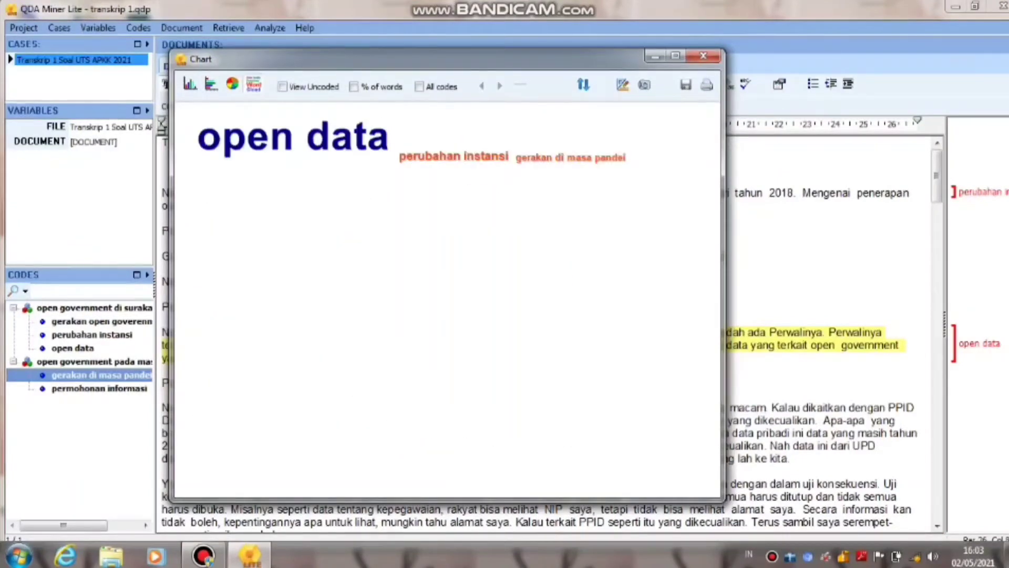
left_click(702, 55)
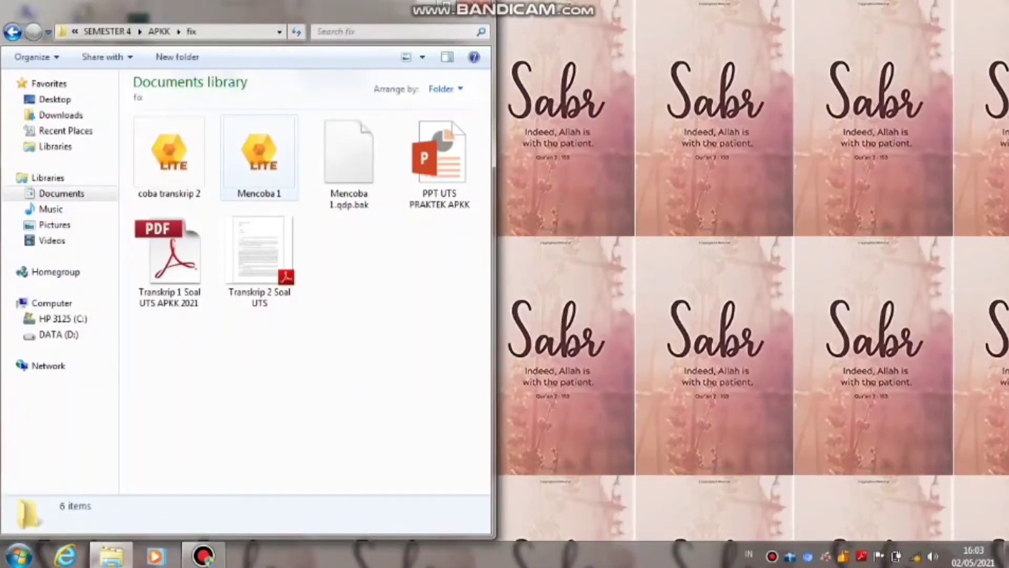
Open the Mencoba 1 project from the fix folder using the free edition of QDA Miner Lite
left_click(259, 157)
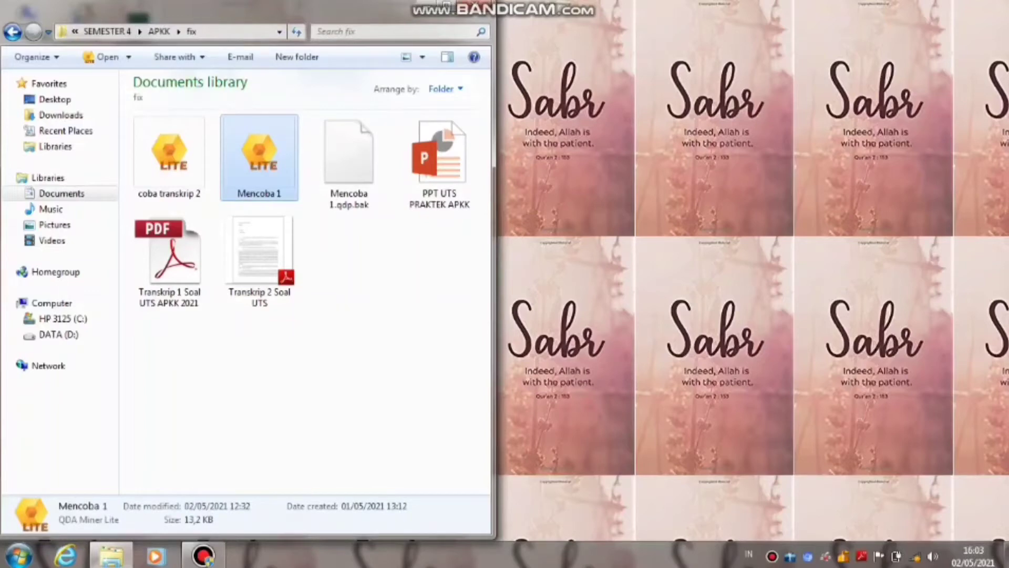
key("Return")
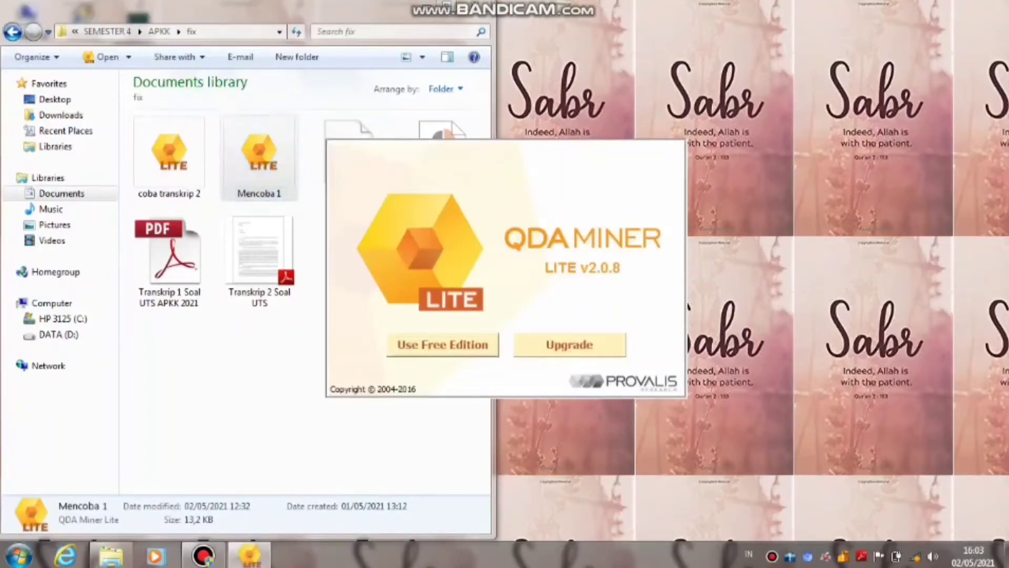
left_click(442, 345)
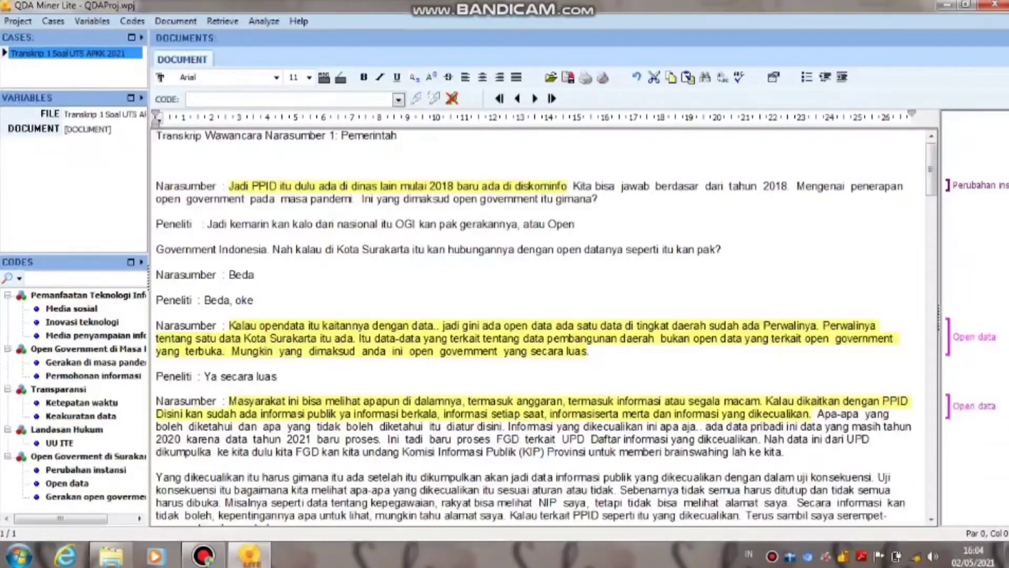
Review the coded passages through to the end of the Transkrip 1 document, and close the project
scroll(538, 325, "down", 15)
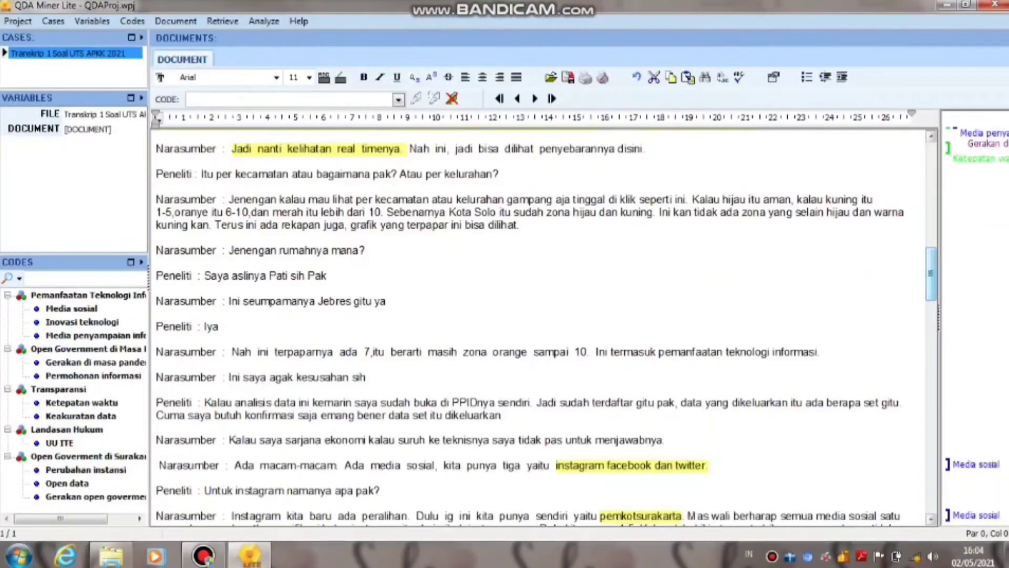
scroll(538, 326, "down", 18)
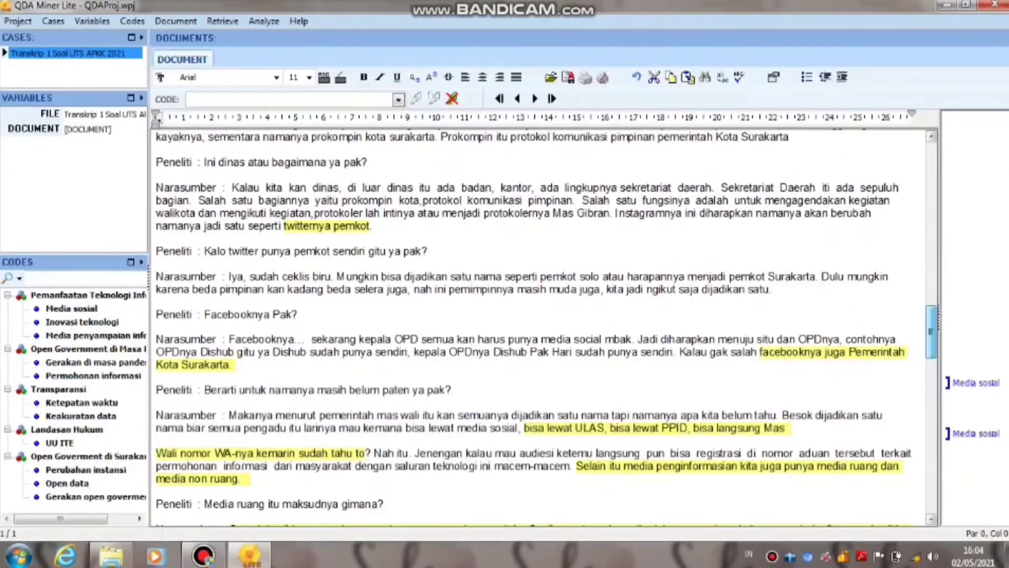
scroll(539, 325, "down", 15)
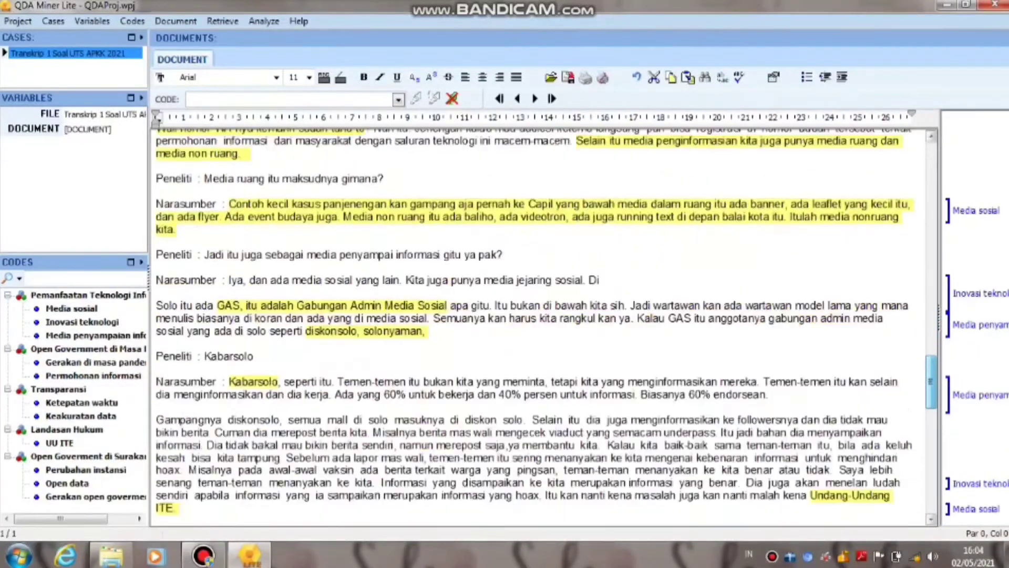
scroll(538, 326, "down", 15)
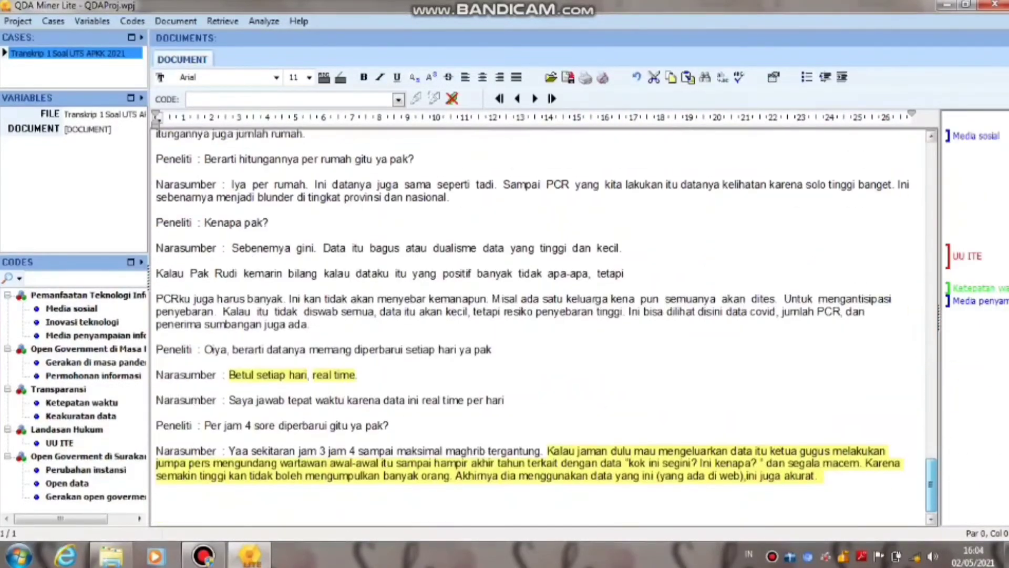
left_click(993, 5)
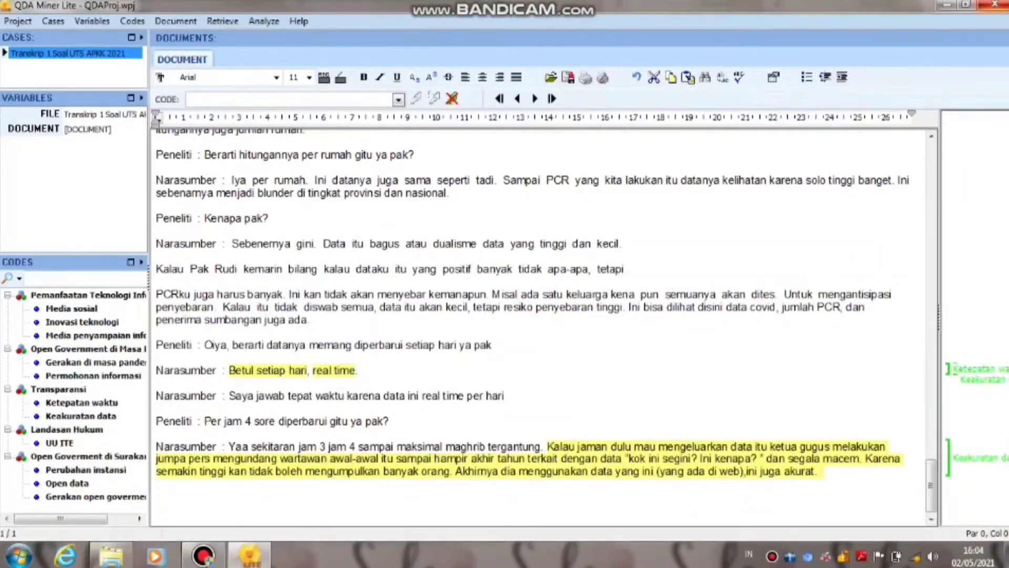
key("alt+F4")
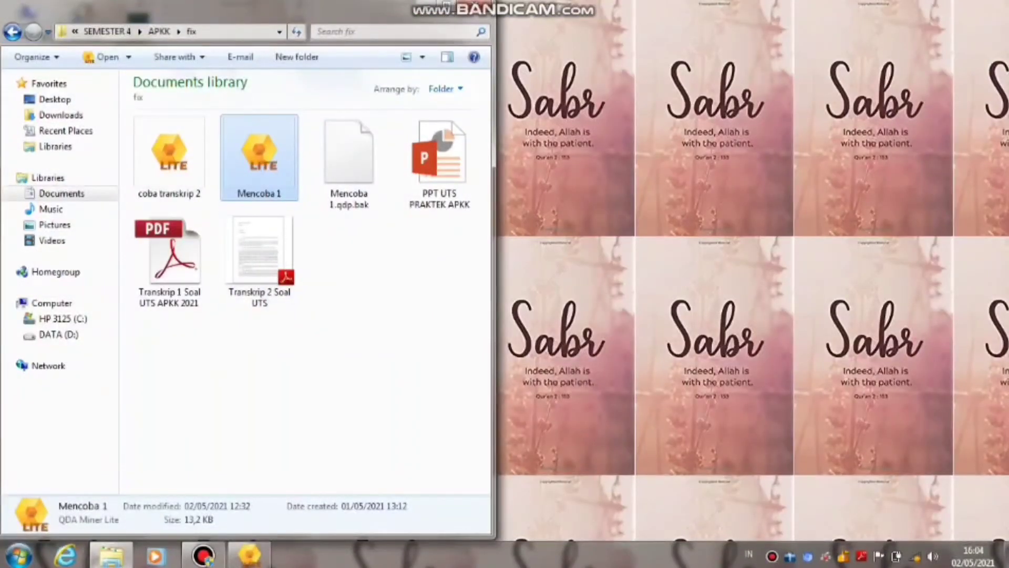
Open the coba transkrip 2 project from the fix folder using the free edition of QDA Miner Lite
left_click(169, 157)
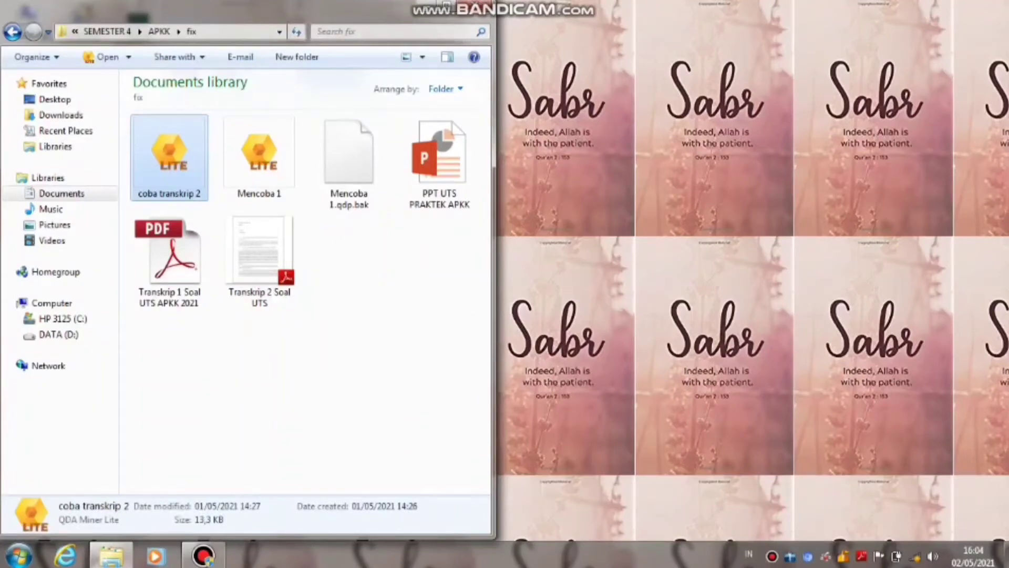
left_click(442, 345)
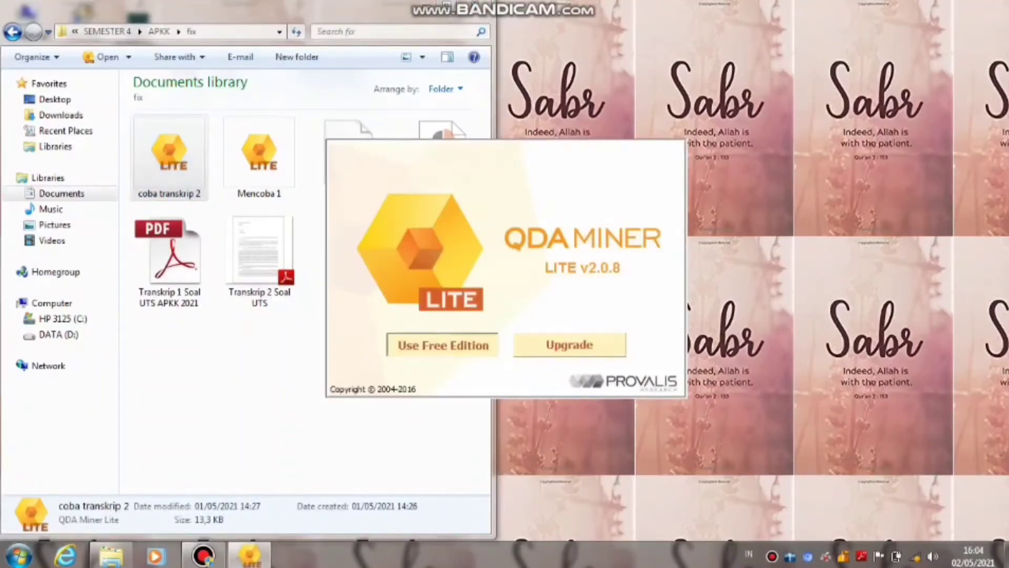
key("Return")
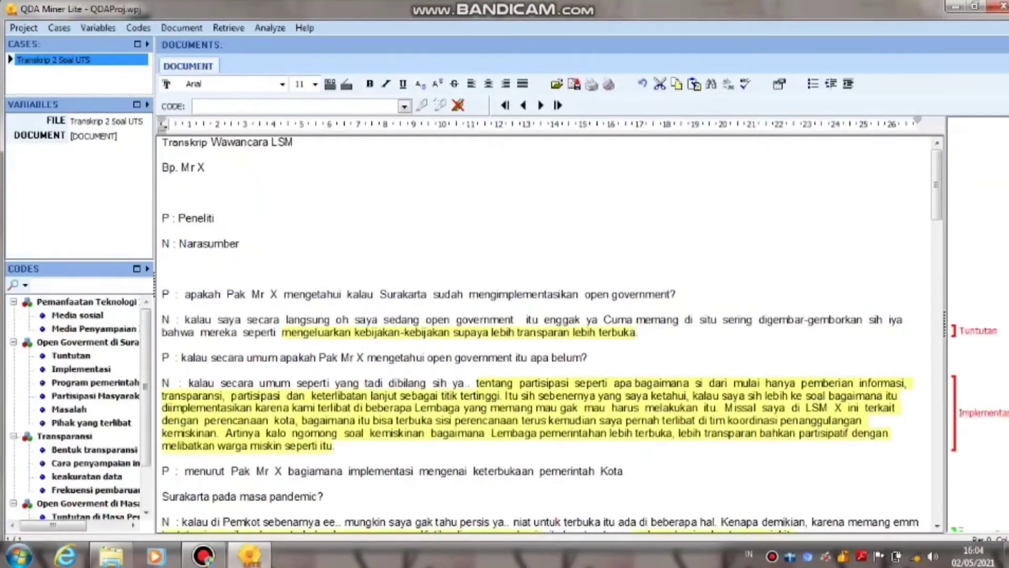
Review the coded passages through to the end of the Transkrip 2 interview, and close the project
mouse_move(145, 386)
left_mouse_down()
mouse_move(145, 427)
mouse_move(145, 385)
left_mouse_up()
scroll(546, 331, "down", 15)
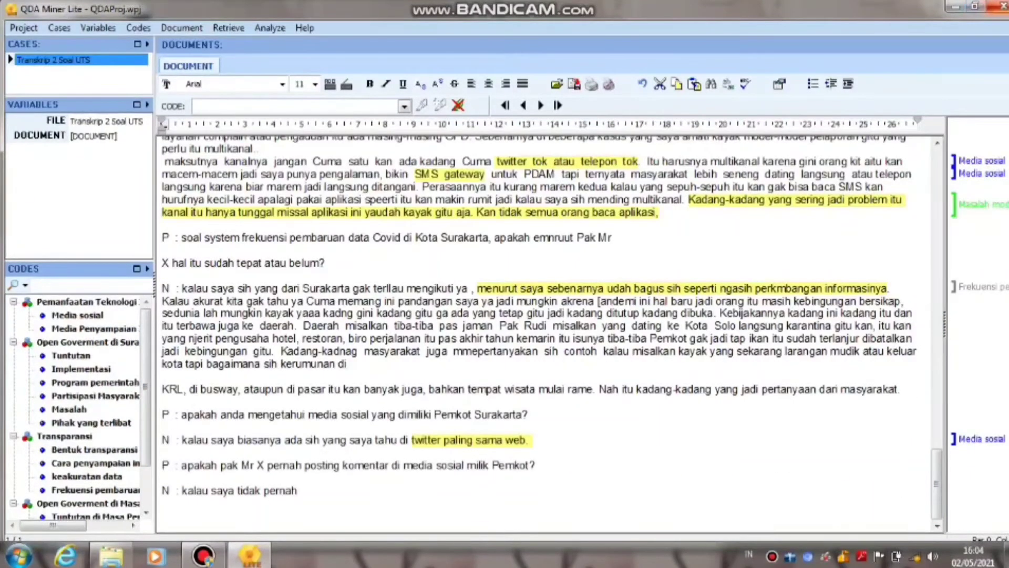
left_click(996, 6)
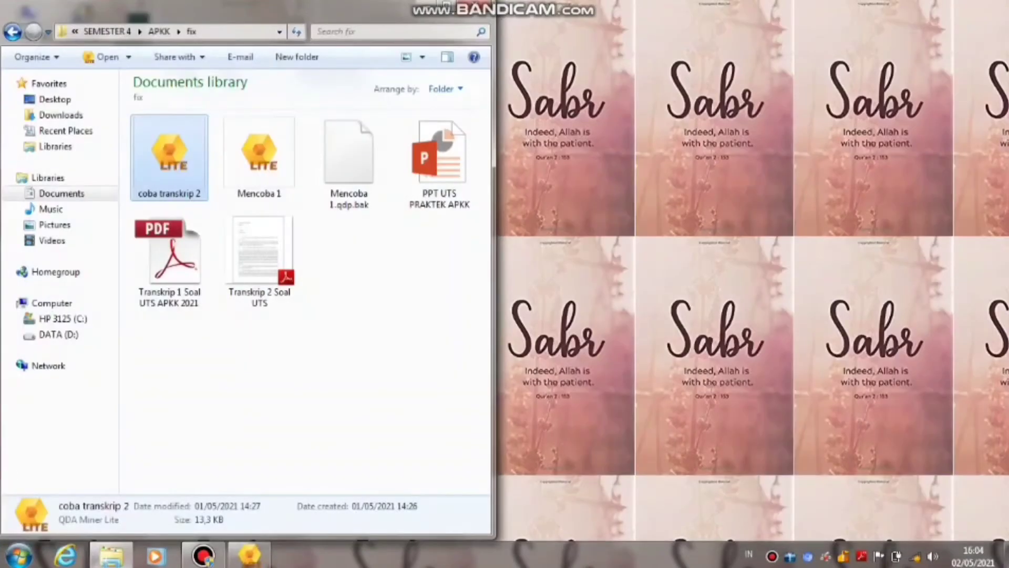
Open the PPT UTS PRAKTEK APKK presentation in PowerPoint, dismiss the embedded fonts notice, and show the bar chart on slide 2
left_click(439, 163)
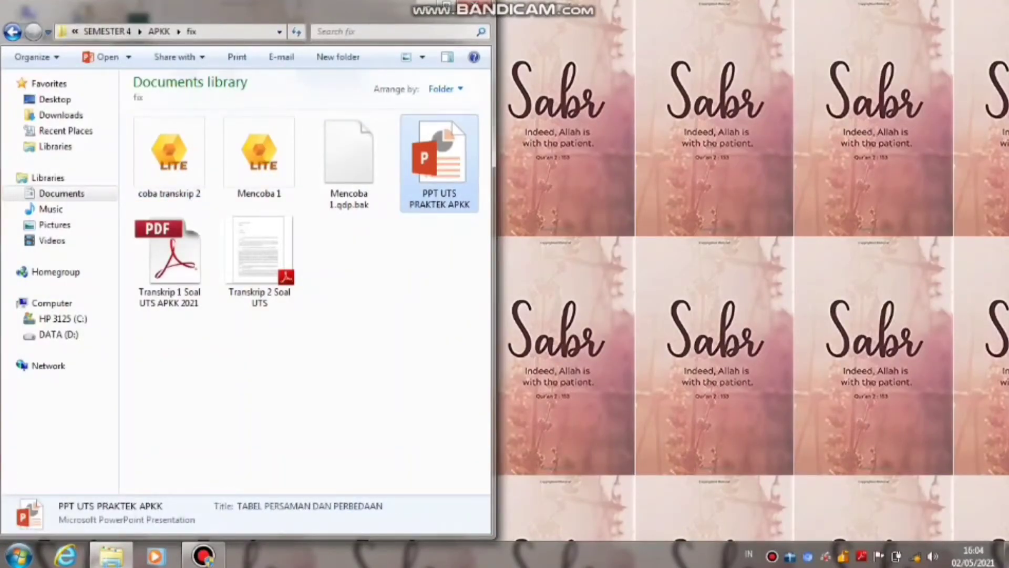
key("Return")
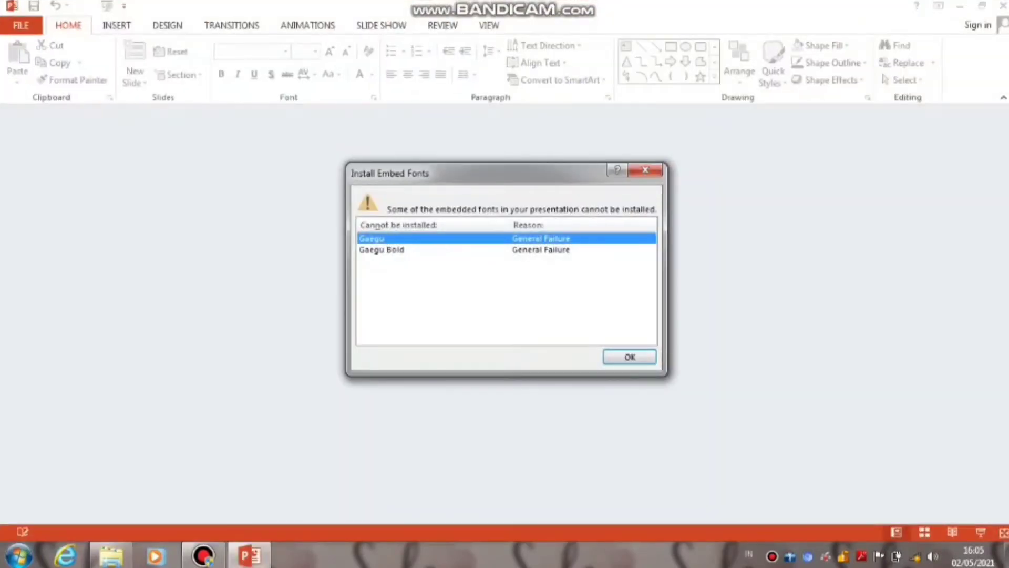
key("Return")
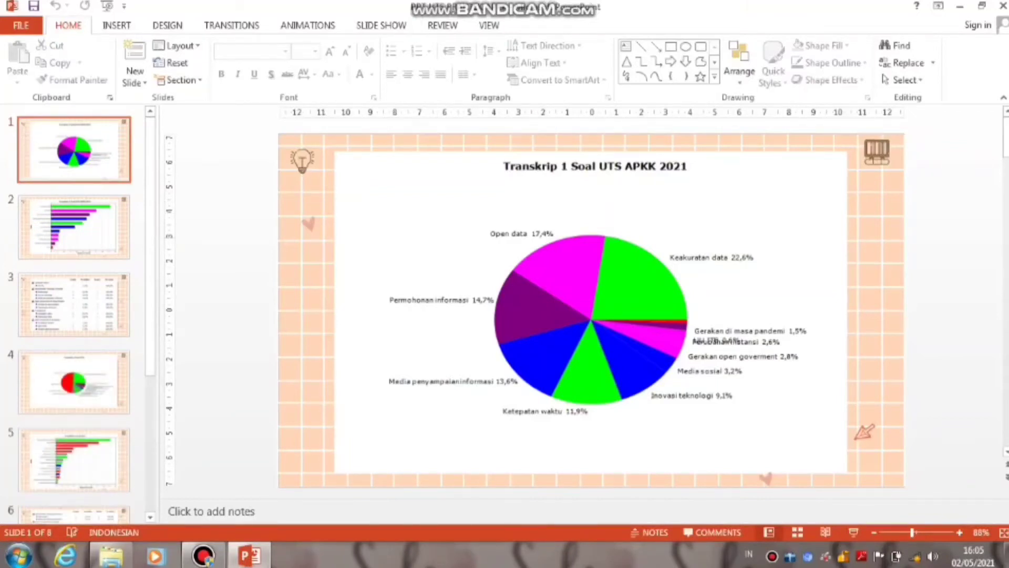
left_click(73, 227)
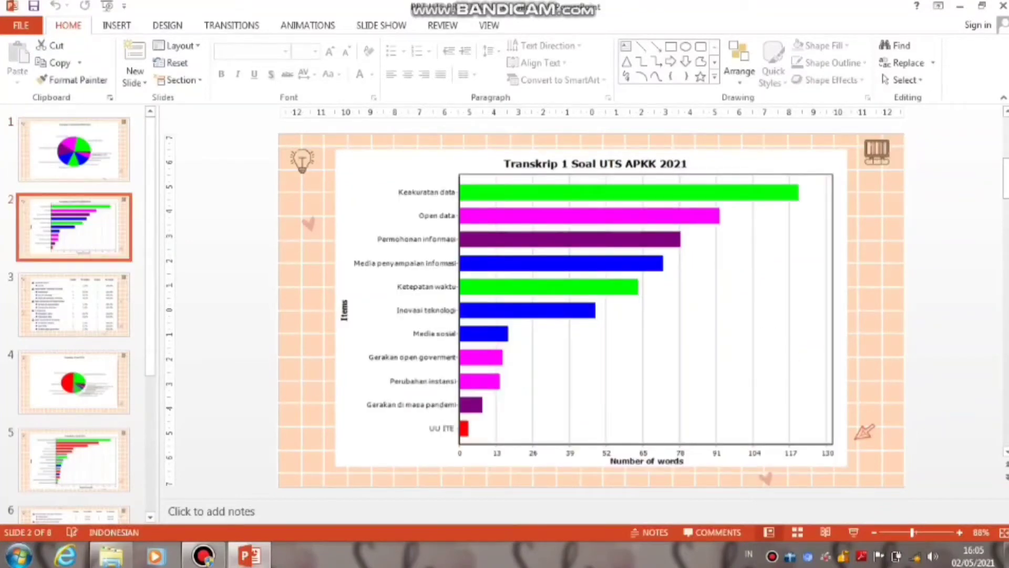